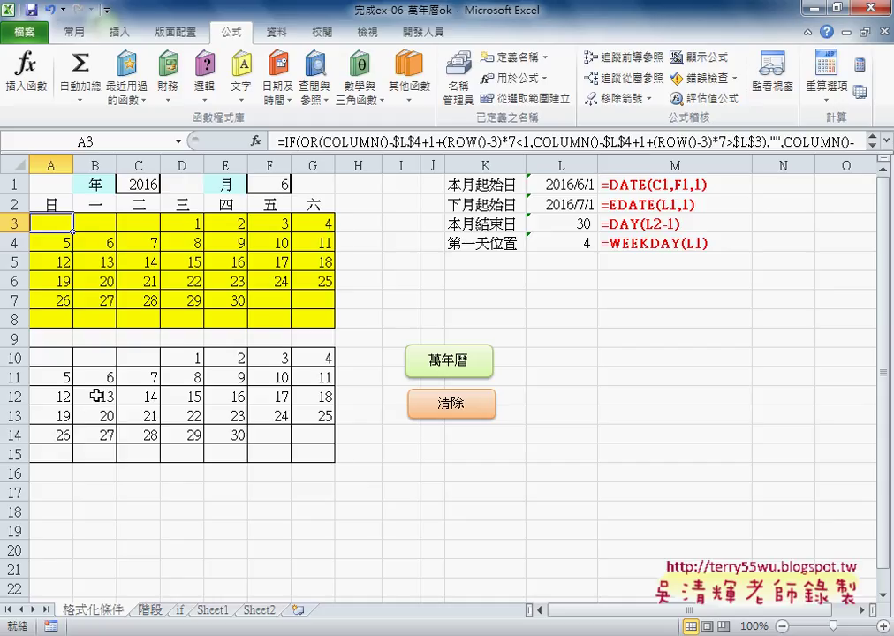
- Select the lower calendar range A10:G15
{"action": "left_click_drag", "start_coordinate": [53, 358], "coordinate": [322, 449]}
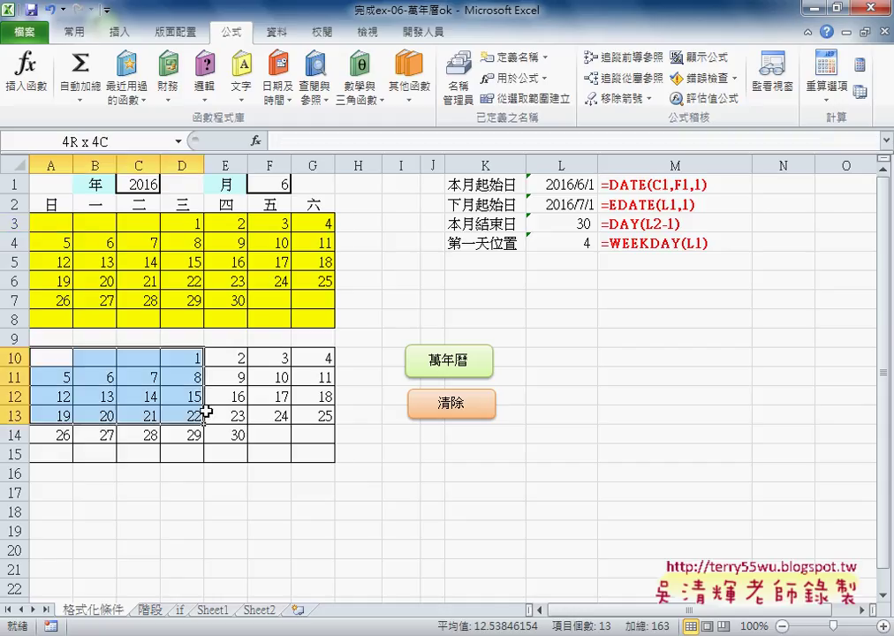
{"action": "left_click", "coordinate": [321, 449]}
{"action": "left_click_drag", "start_coordinate": [48, 359], "coordinate": [311, 452]}
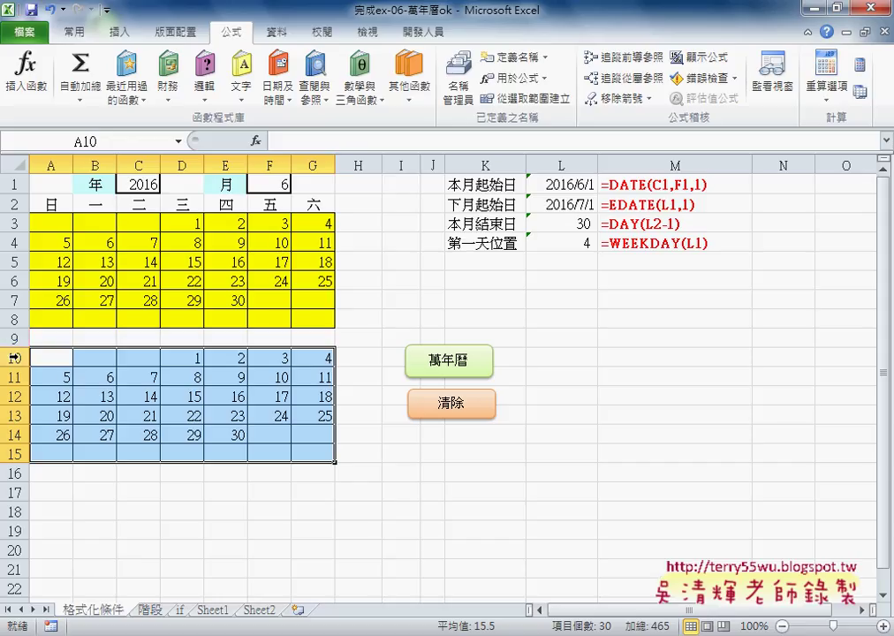
{"action": "left_click_drag", "start_coordinate": [53, 357], "coordinate": [308, 451]}
- Insert two blank rows above row 9 to shift the lower calendar down
{"action": "left_click", "coordinate": [16, 337]}
{"action": "right_click", "coordinate": [67, 337]}
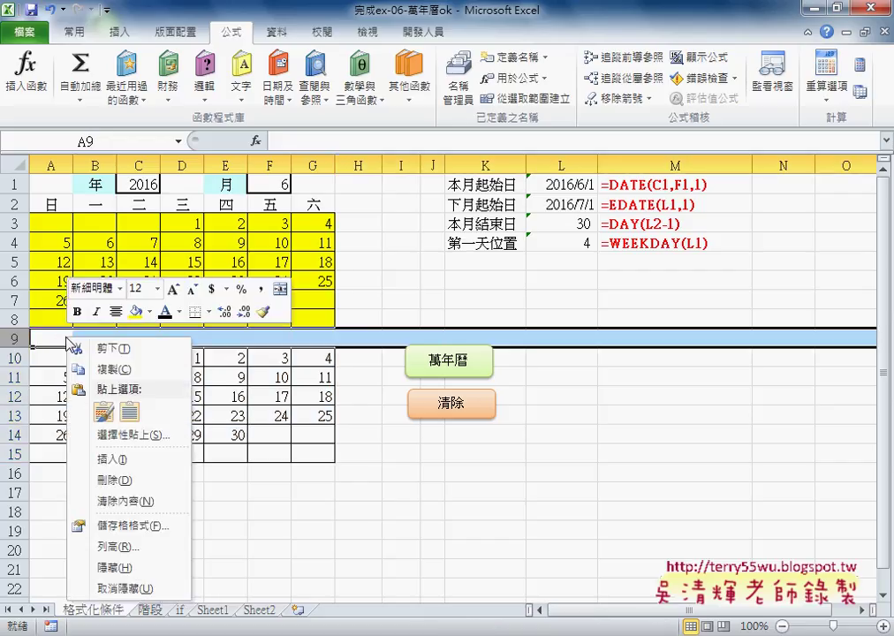
{"action": "left_click", "coordinate": [118, 460]}
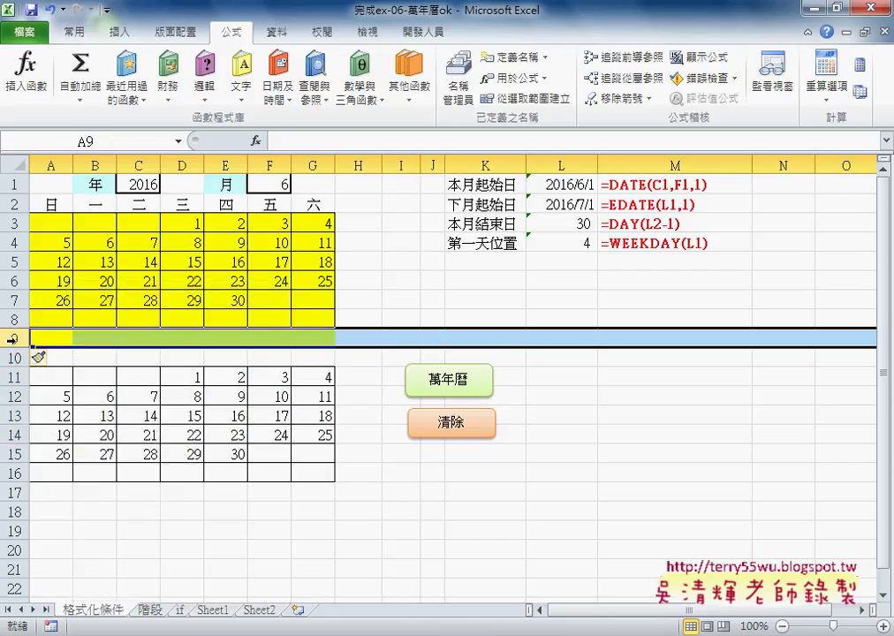
{"action": "right_click", "coordinate": [12, 339]}
{"action": "left_click", "coordinate": [73, 459]}
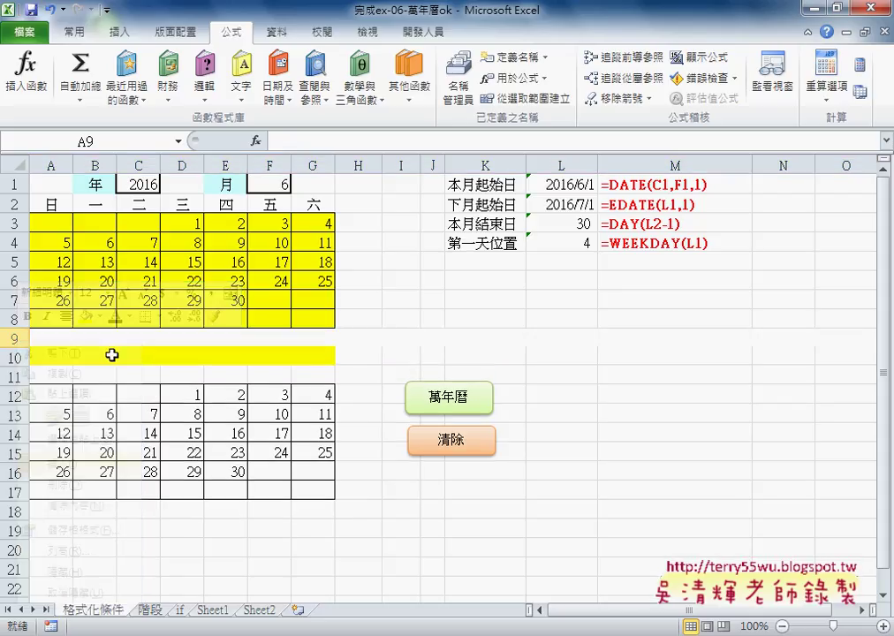
{"action": "left_click", "coordinate": [123, 357]}
- Set the new rows 9–10 to No Fill
{"action": "left_click_drag", "start_coordinate": [52, 336], "coordinate": [309, 346]}
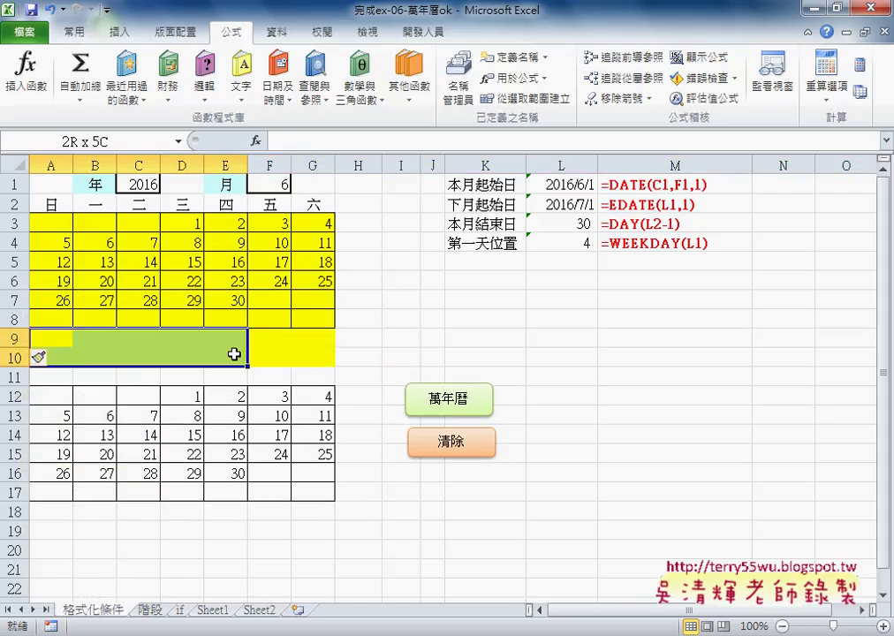
{"action": "left_click", "coordinate": [74, 33]}
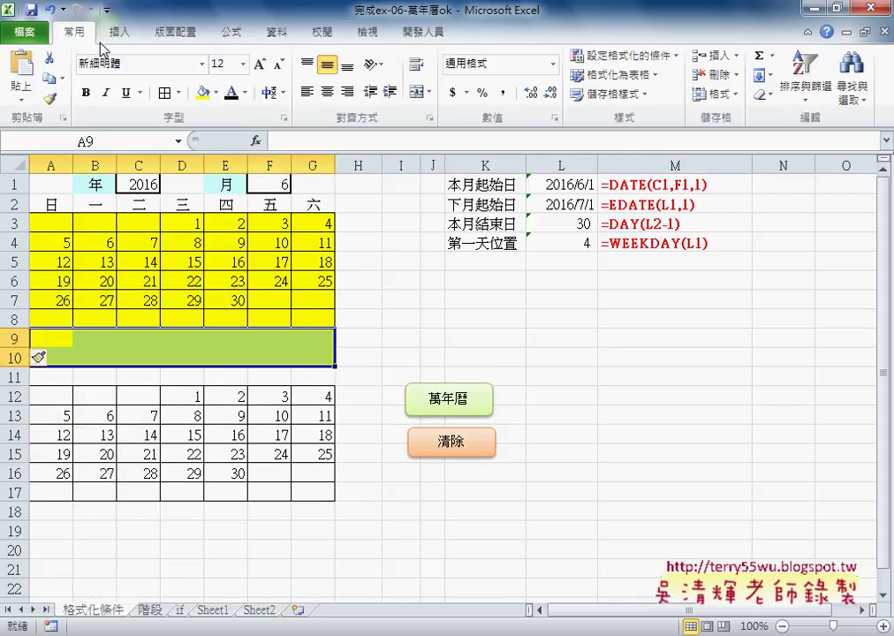
{"action": "left_click", "coordinate": [215, 92]}
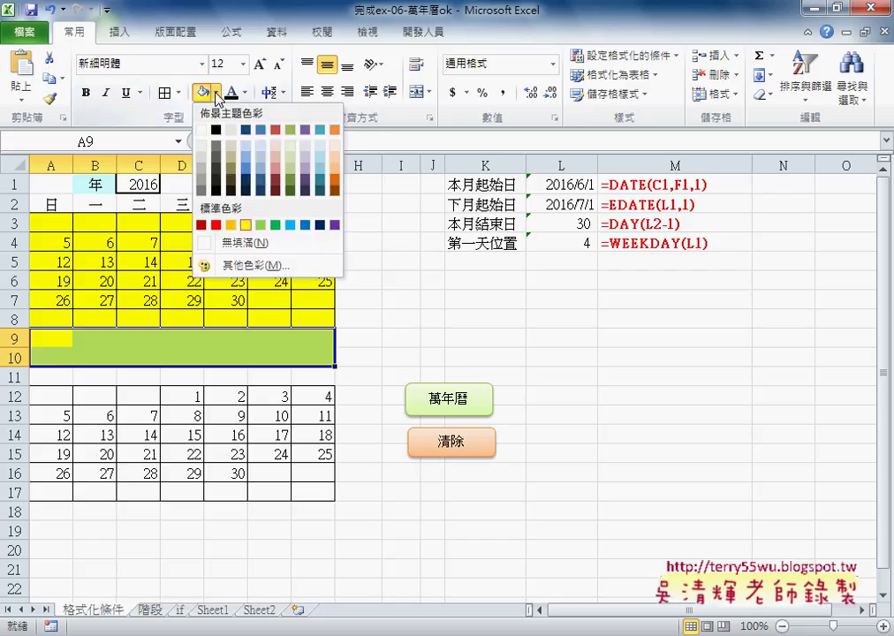
{"action": "left_click", "coordinate": [223, 242]}
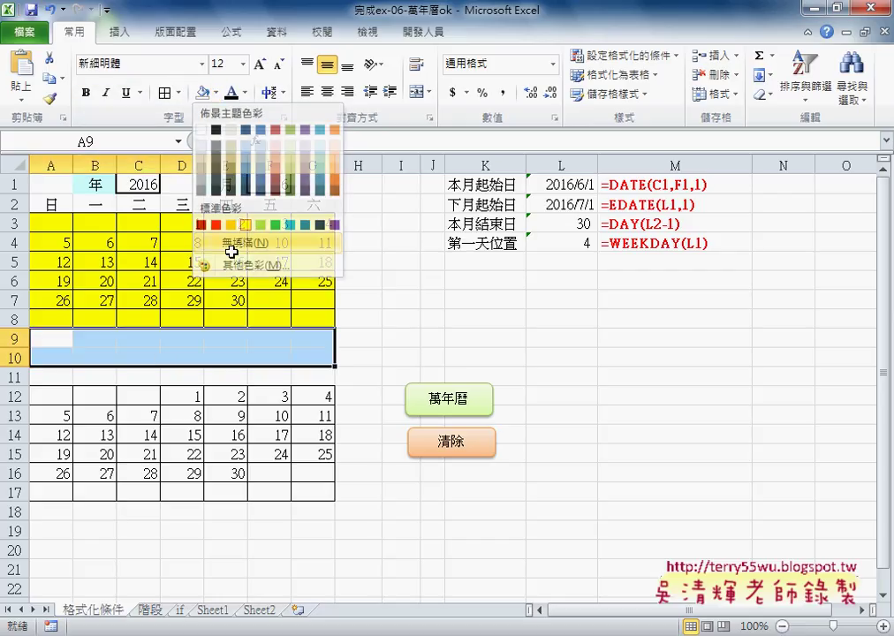
{"action": "left_click", "coordinate": [165, 358]}
- Select the shifted calendar A12:G17 and clear its dates with the 清除 button
{"action": "left_click_drag", "start_coordinate": [54, 398], "coordinate": [329, 494]}
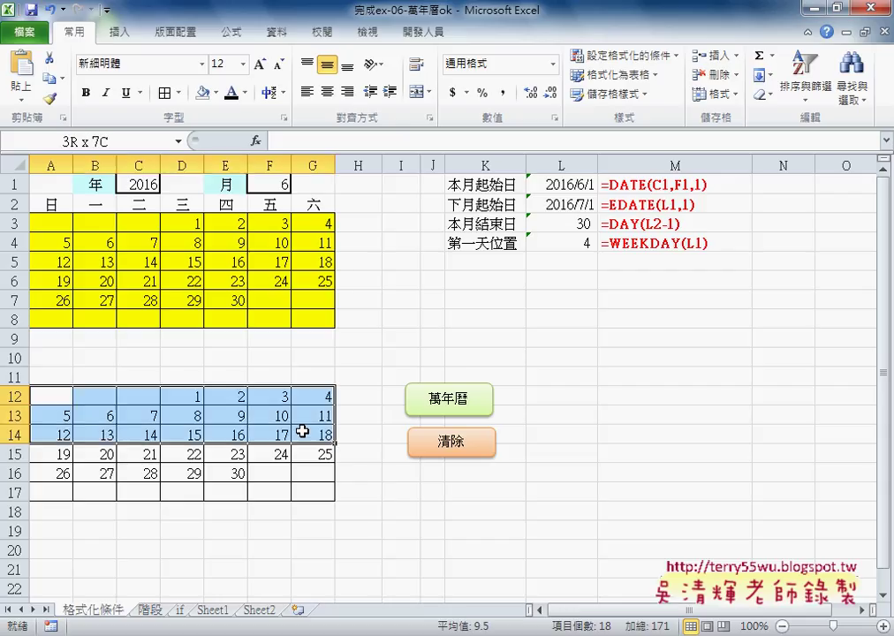
{"action": "left_click_drag", "start_coordinate": [14, 339], "coordinate": [13, 357]}
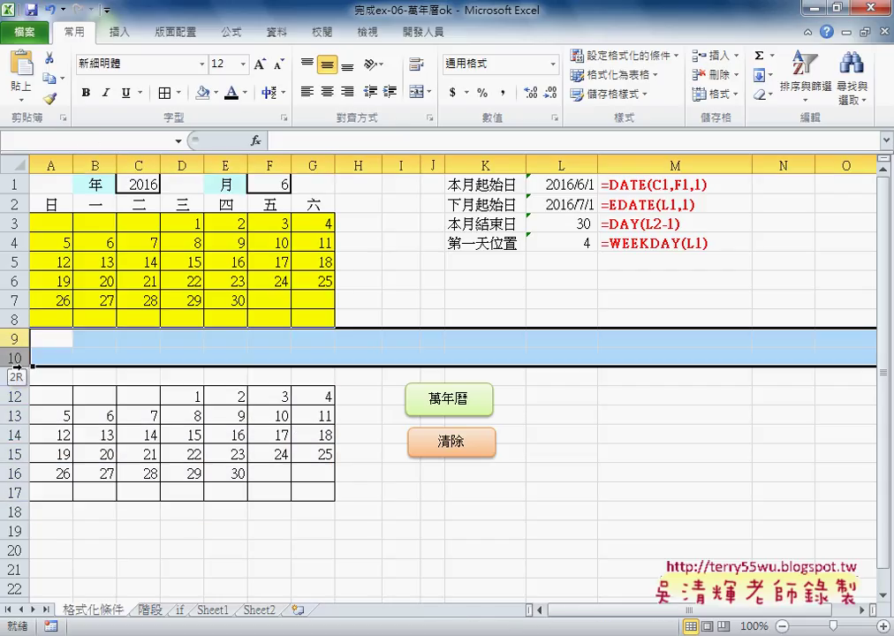
{"action": "left_click", "coordinate": [182, 433]}
{"action": "left_click_drag", "start_coordinate": [50, 397], "coordinate": [317, 491]}
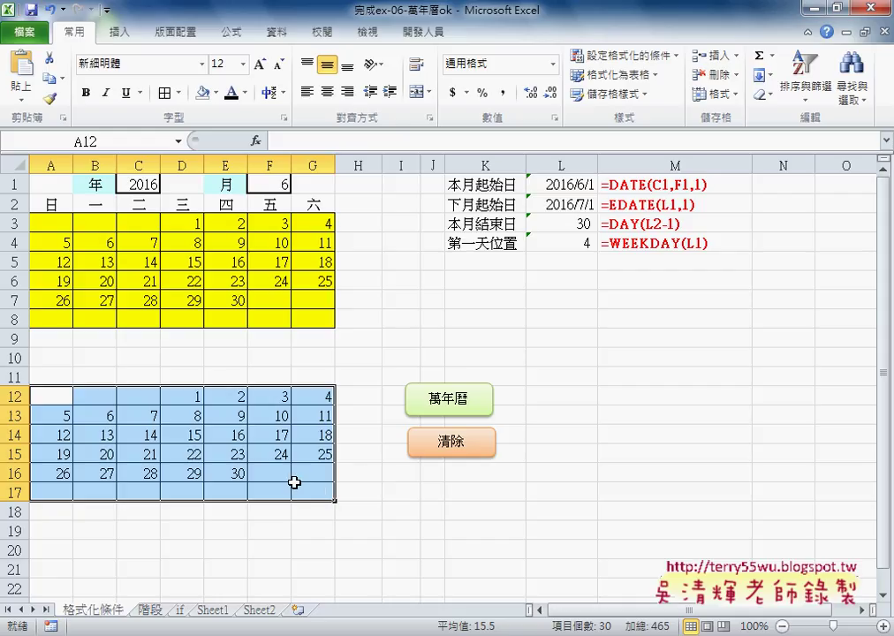
{"action": "left_click", "coordinate": [461, 445]}
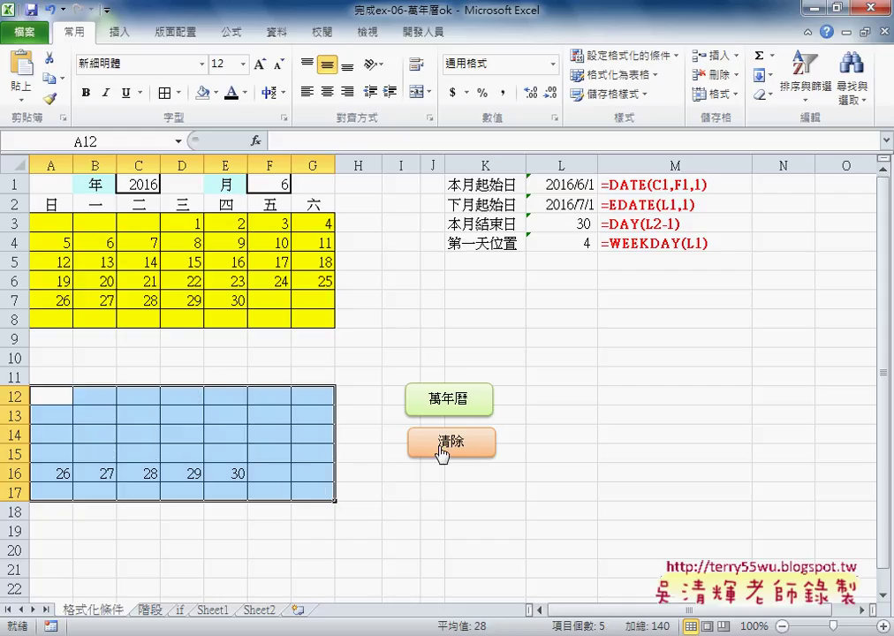
- Regenerate the calendar dates with the 萬年曆 button, then switch to the Google Drive code screenshot
{"action": "left_click", "coordinate": [440, 408]}
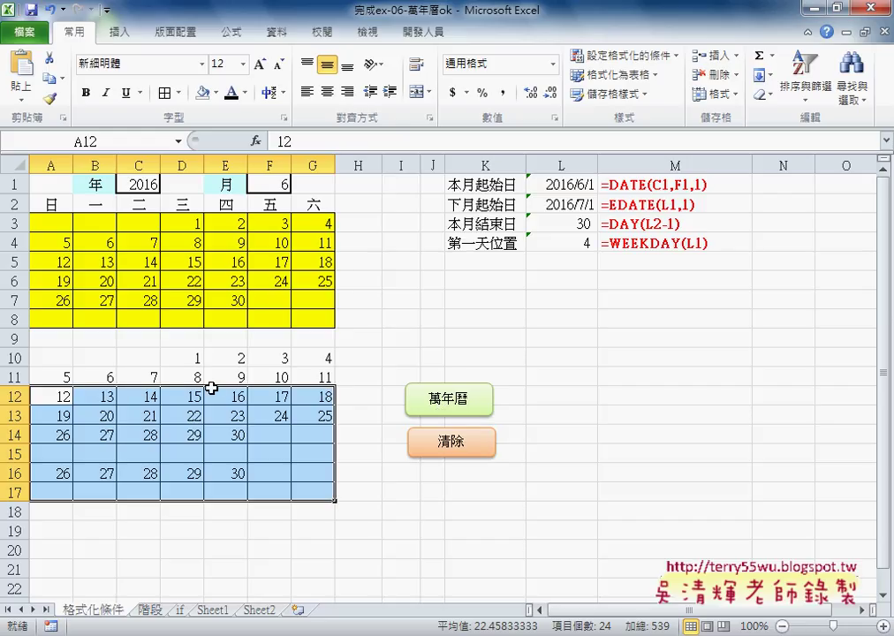
{"action": "left_click", "coordinate": [49, 358]}
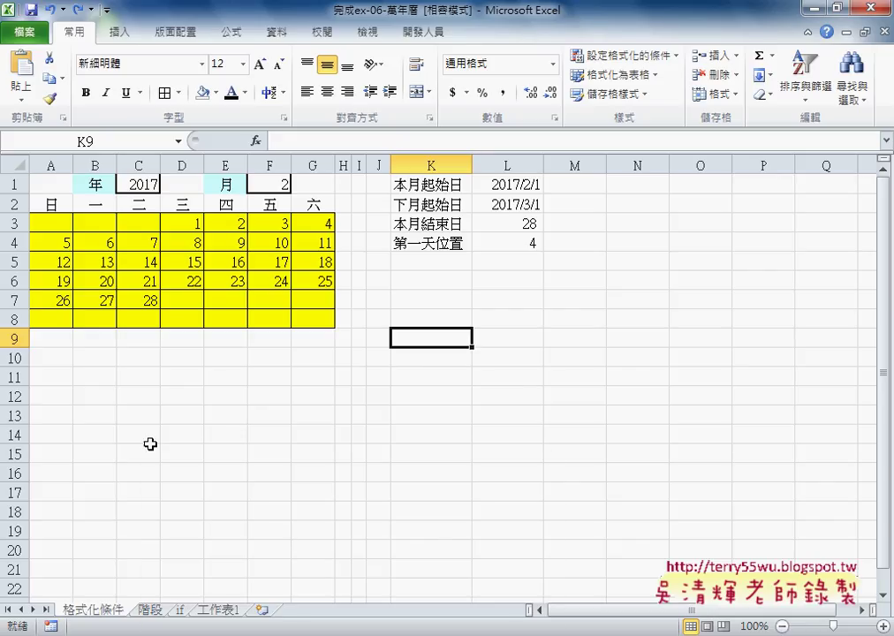
{"action": "key", "text": "alt+Tab"}
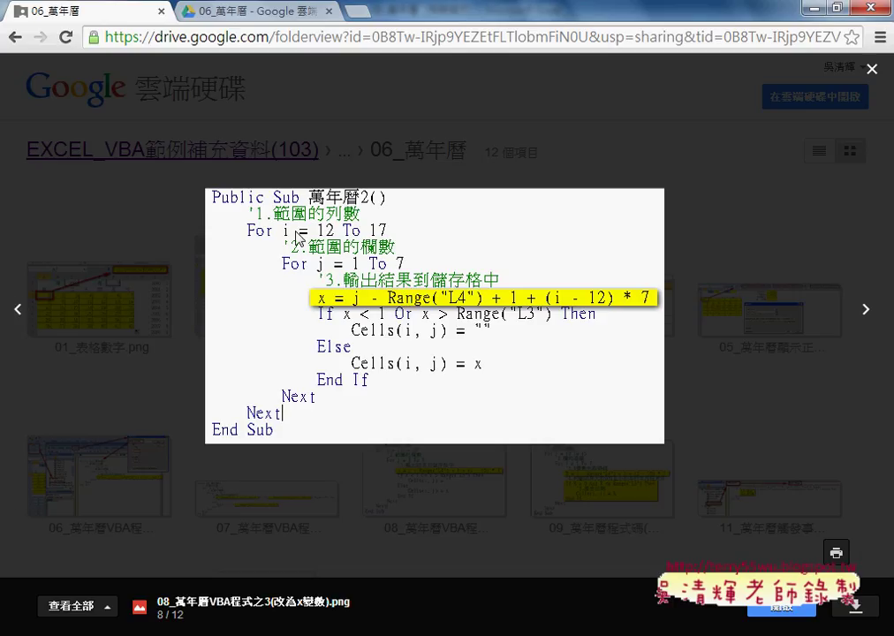
- Go back to image 06_萬年曆VBA程式之1.png, then minimize the browser to show Excel
{"action": "left_click", "coordinate": [16, 311]}
{"action": "left_click", "coordinate": [16, 311]}
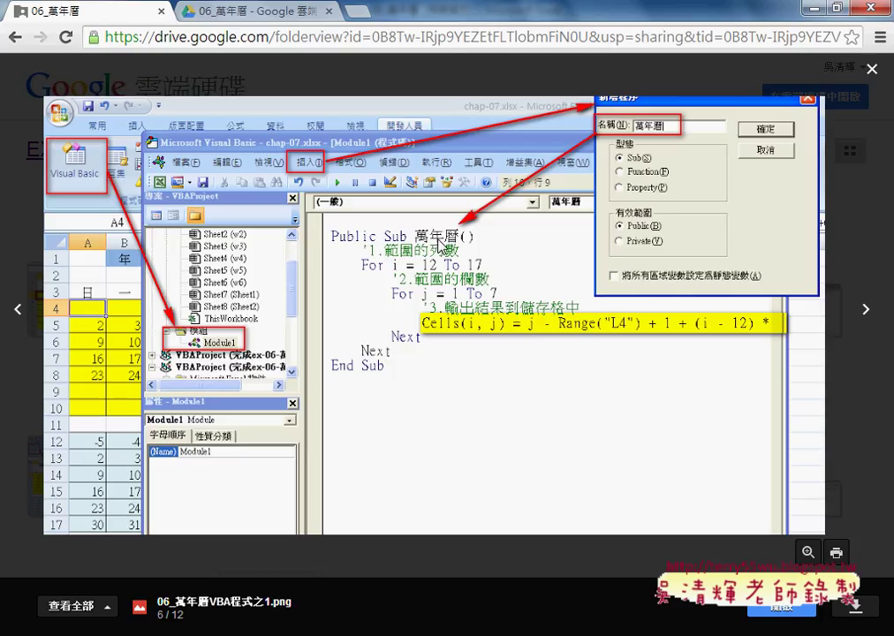
{"action": "left_click", "coordinate": [816, 10]}
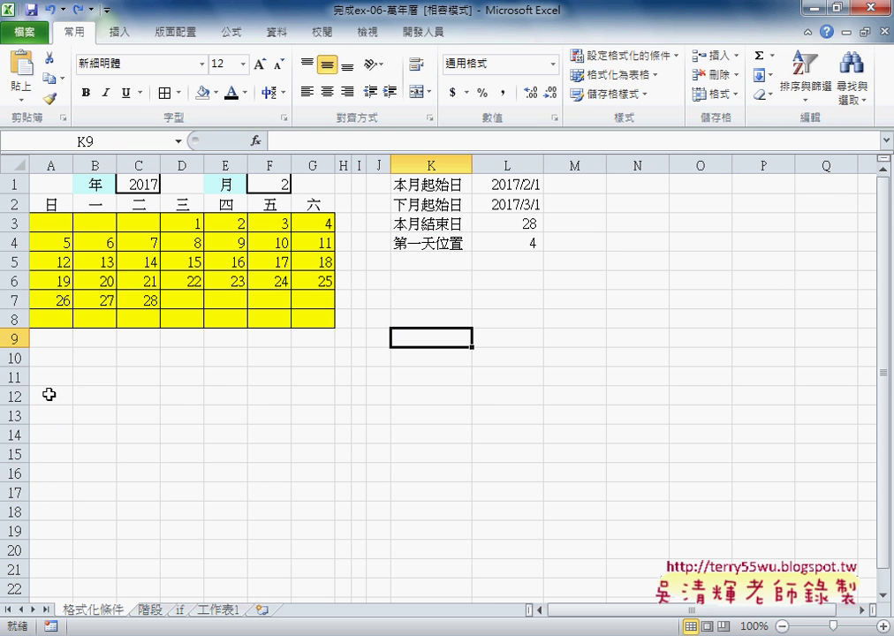
- Trace the target range A12:G16 cell by cell, then open the Developer (開發人員) tab
{"action": "left_click_drag", "start_coordinate": [53, 394], "coordinate": [321, 395]}
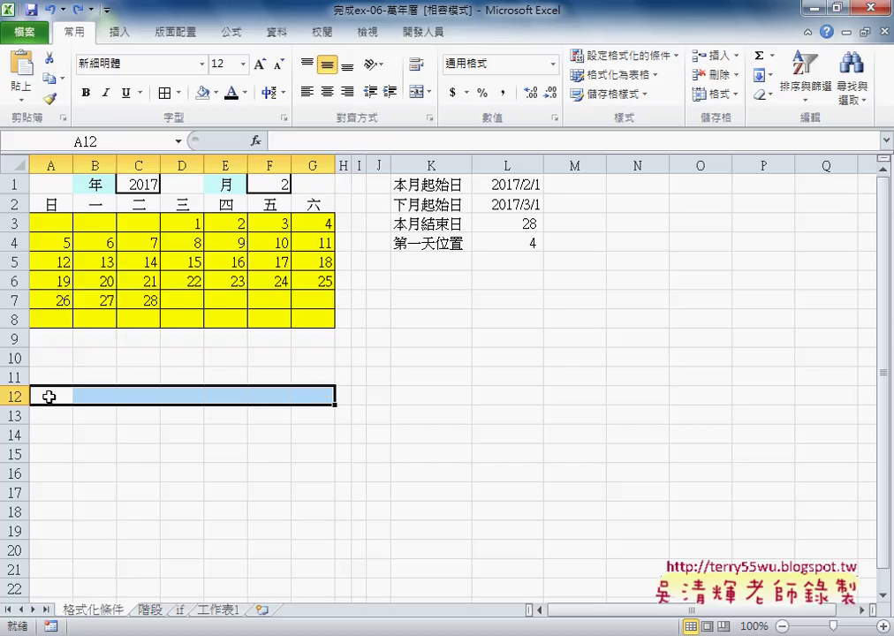
{"action": "left_click", "coordinate": [106, 397]}
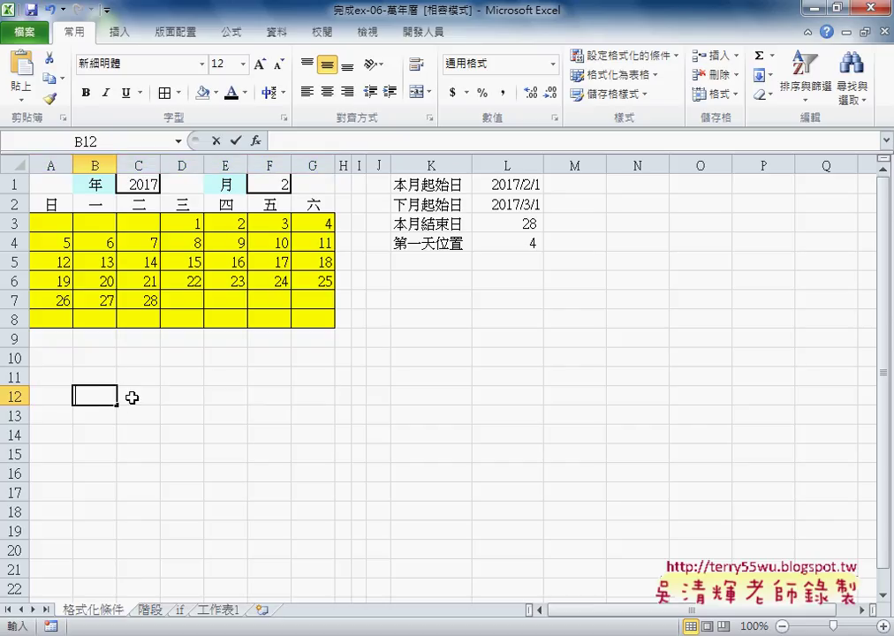
{"action": "left_click", "coordinate": [45, 399]}
{"action": "left_click", "coordinate": [327, 399]}
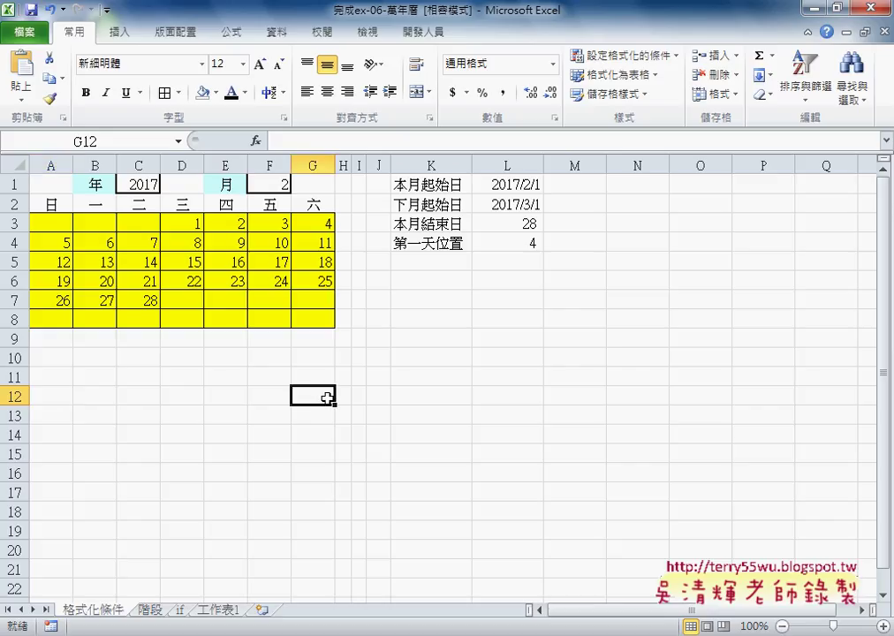
{"action": "left_click", "coordinate": [53, 416]}
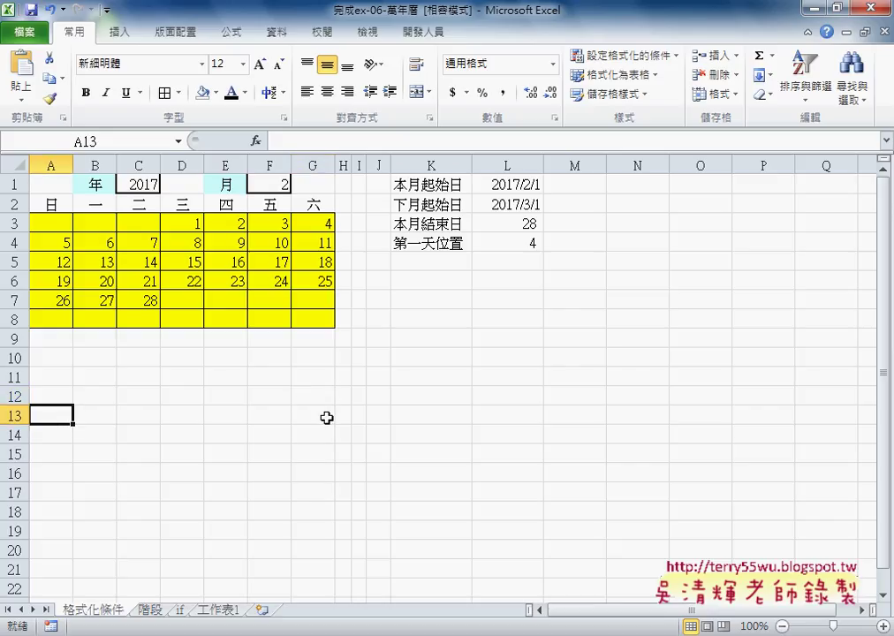
{"action": "left_click", "coordinate": [327, 418]}
{"action": "left_click", "coordinate": [319, 472]}
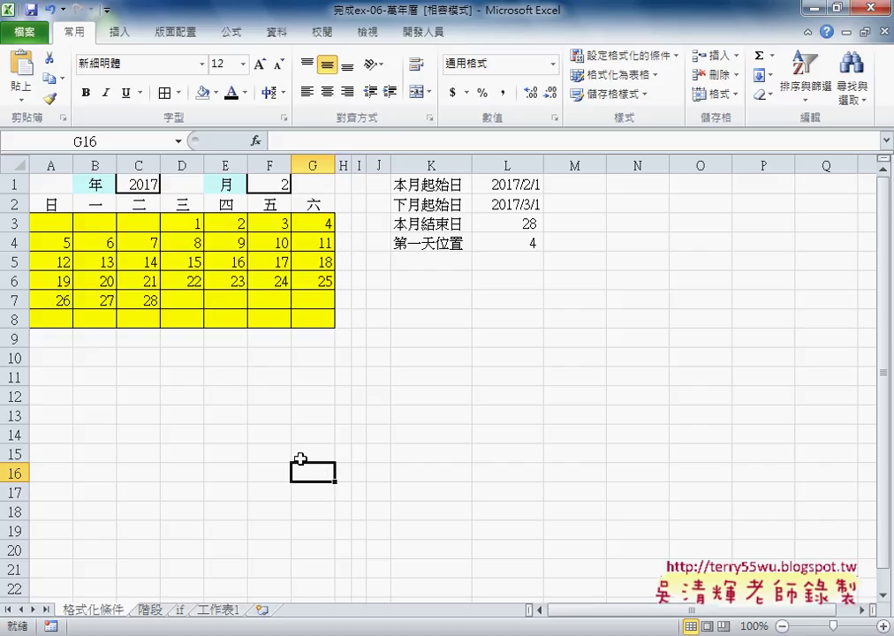
{"action": "left_click", "coordinate": [423, 31]}
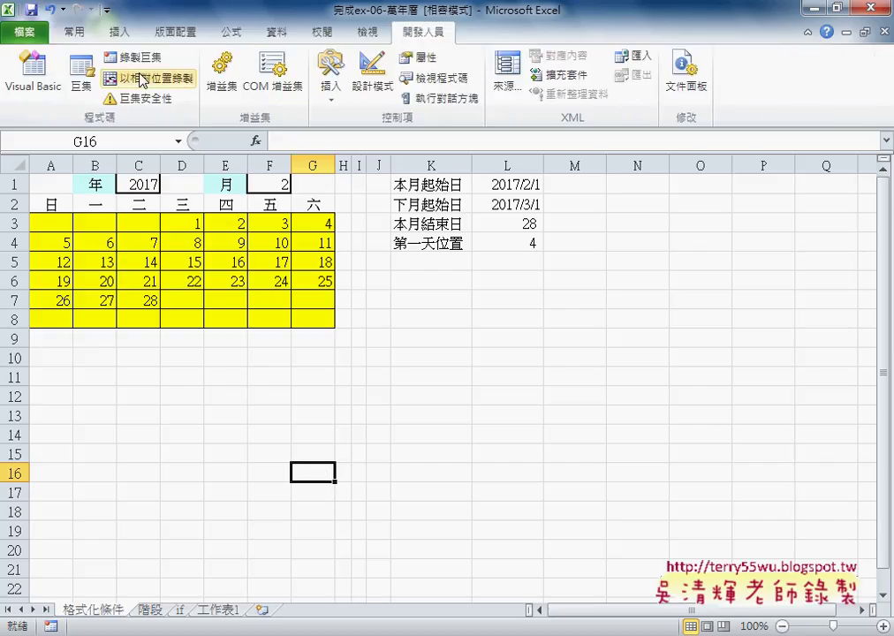
- Open the Visual Basic editor and widen its project and properties panes
{"action": "left_click", "coordinate": [27, 86]}
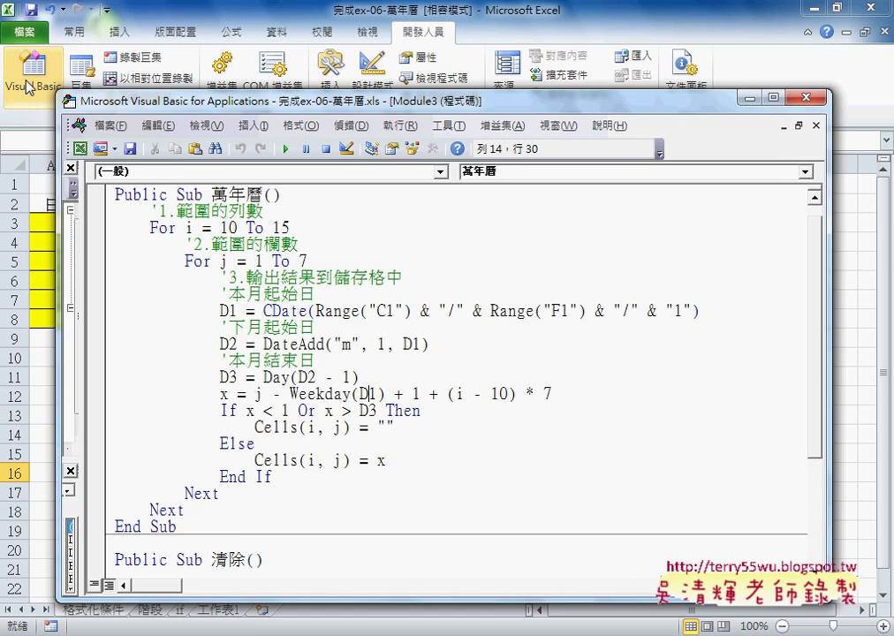
{"action": "left_click_drag", "start_coordinate": [237, 110], "coordinate": [310, 99]}
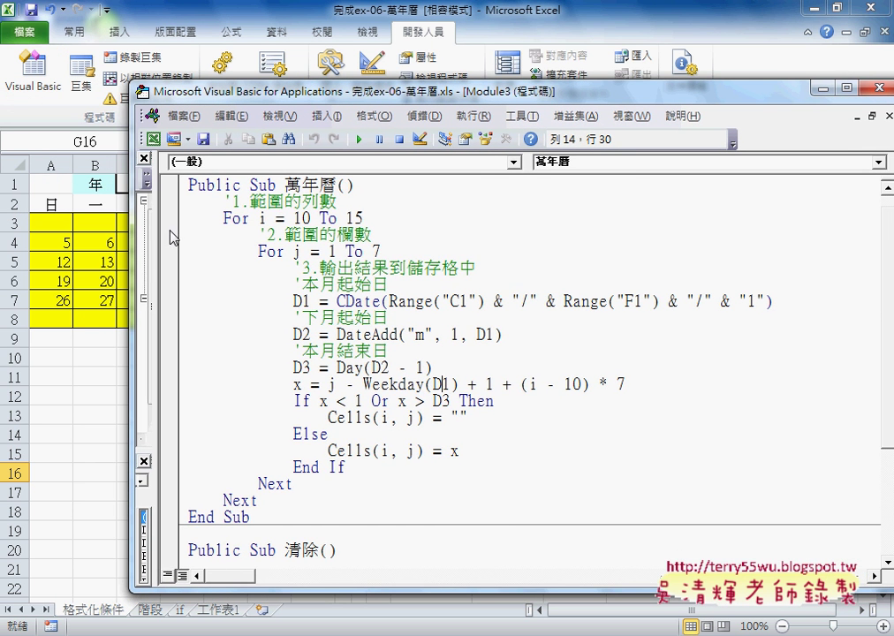
{"action": "left_click_drag", "start_coordinate": [439, 239], "coordinate": [440, 238]}
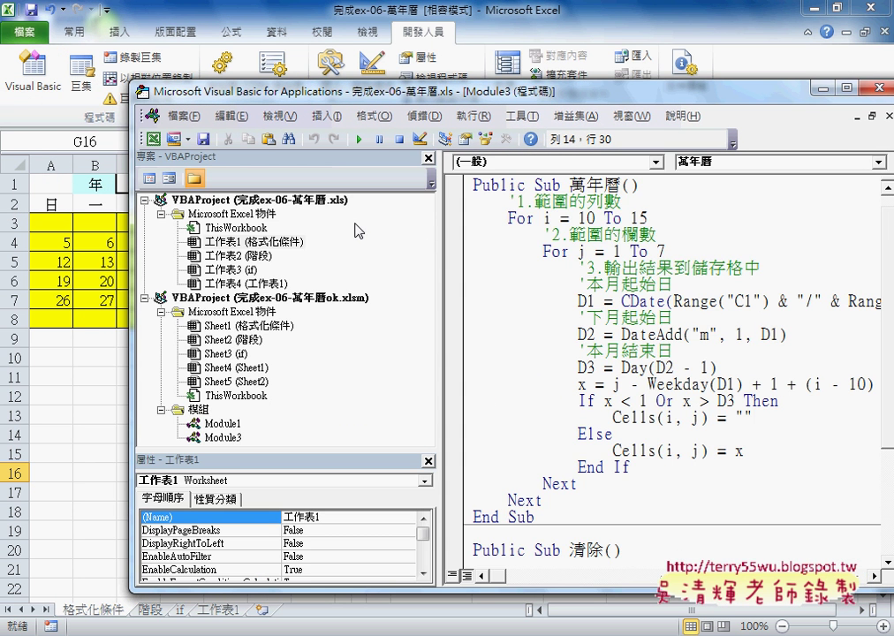
- Insert a new module, Module1, into the 完成ex-06-萬年曆.xls VBA project
{"action": "left_click", "coordinate": [316, 202]}
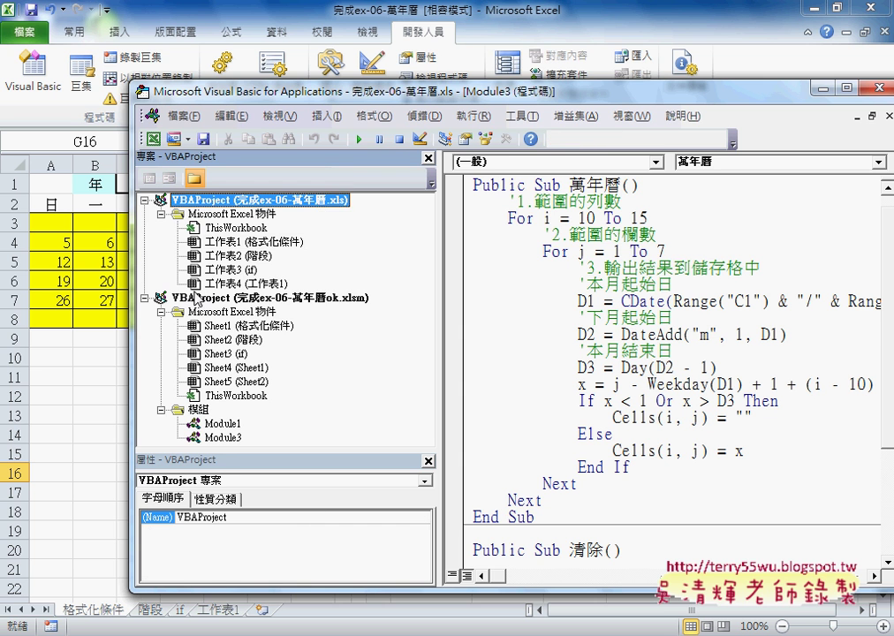
{"action": "right_click", "coordinate": [242, 201]}
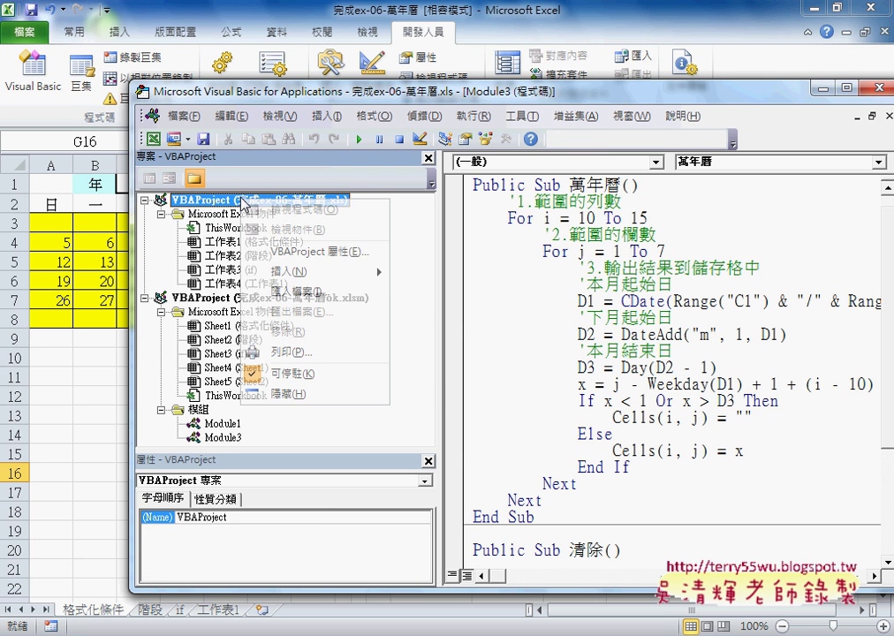
{"action": "left_click", "coordinate": [302, 292]}
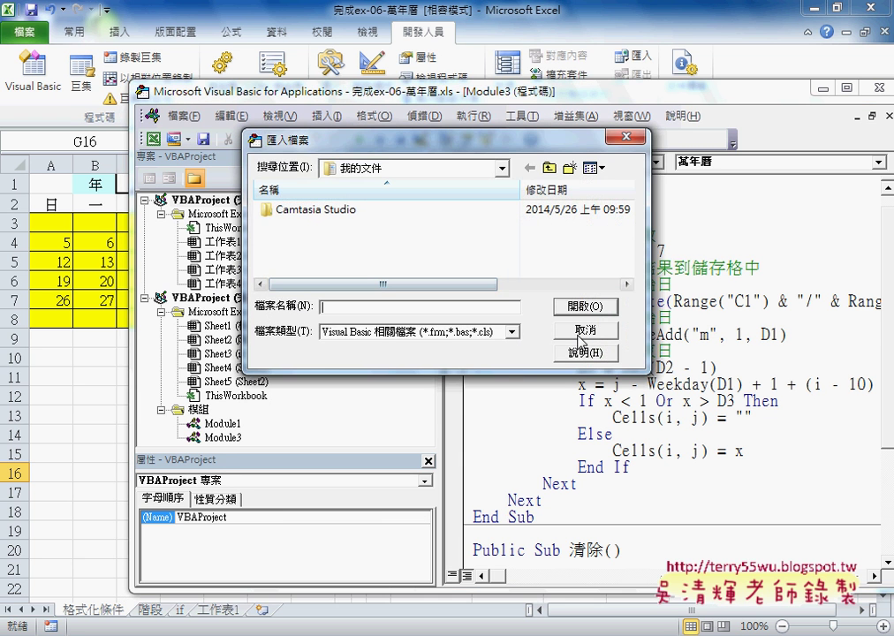
{"action": "left_click", "coordinate": [580, 327]}
{"action": "right_click", "coordinate": [294, 203]}
{"action": "mouse_move", "coordinate": [398, 273]}
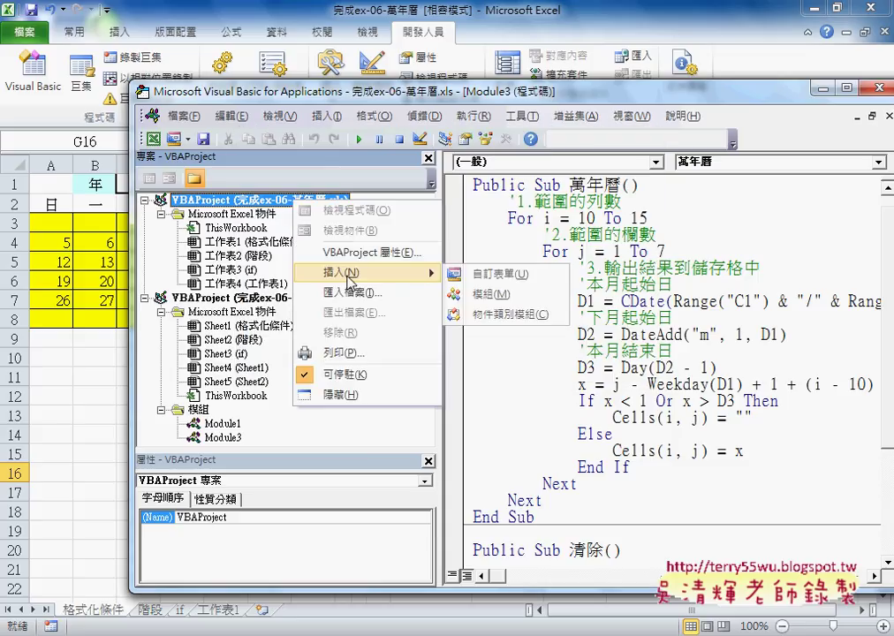
{"action": "left_click", "coordinate": [499, 297]}
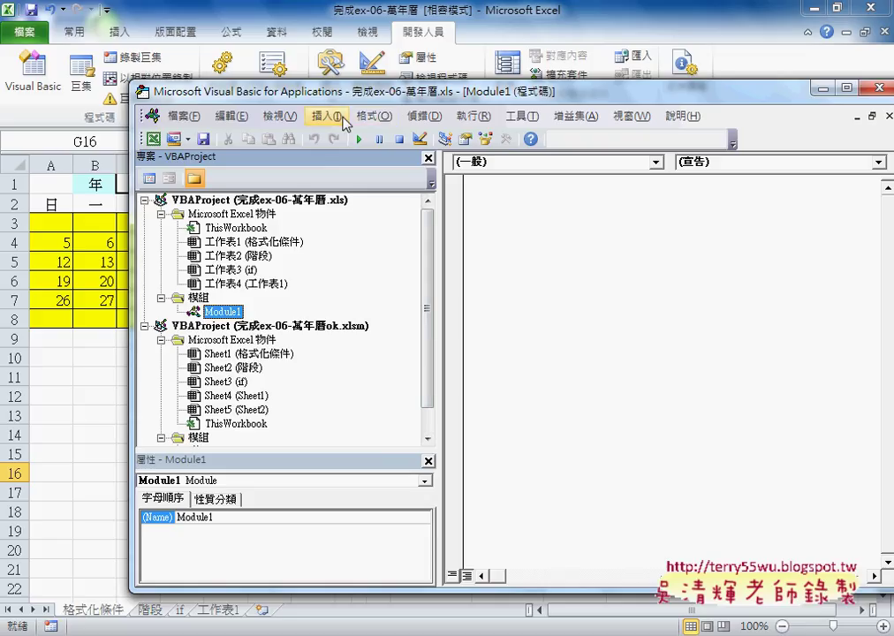
- Add a Public Sub 萬年曆 procedure to Module1 and place the editor beside the sheet
{"action": "left_click", "coordinate": [335, 115]}
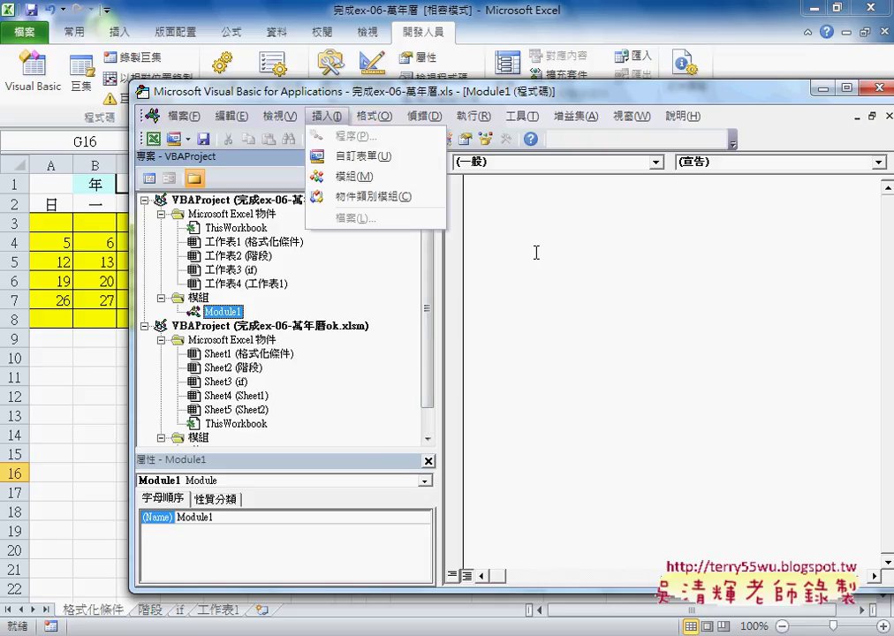
{"action": "left_click", "coordinate": [518, 219]}
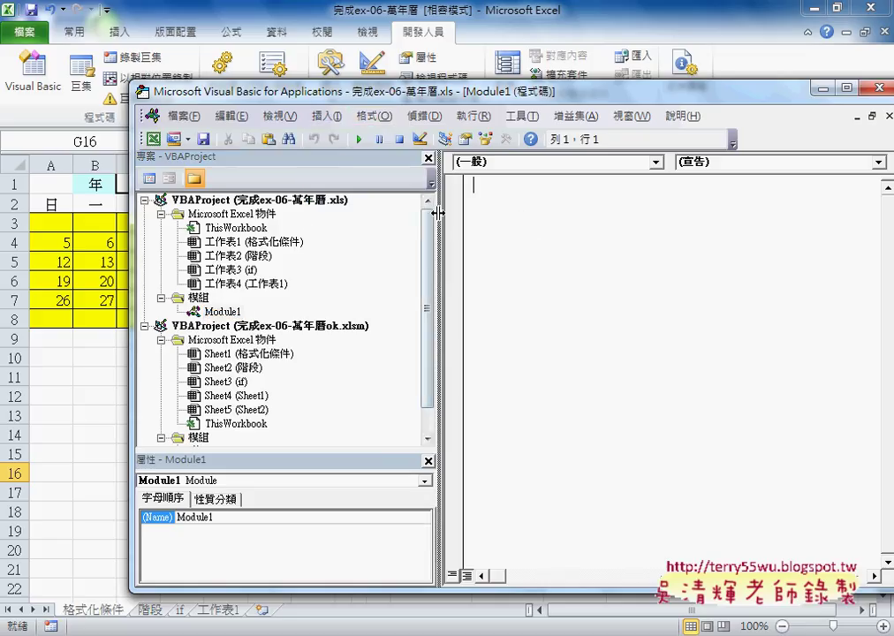
{"action": "left_click_drag", "start_coordinate": [436, 221], "coordinate": [285, 121]}
{"action": "left_click", "coordinate": [326, 116]}
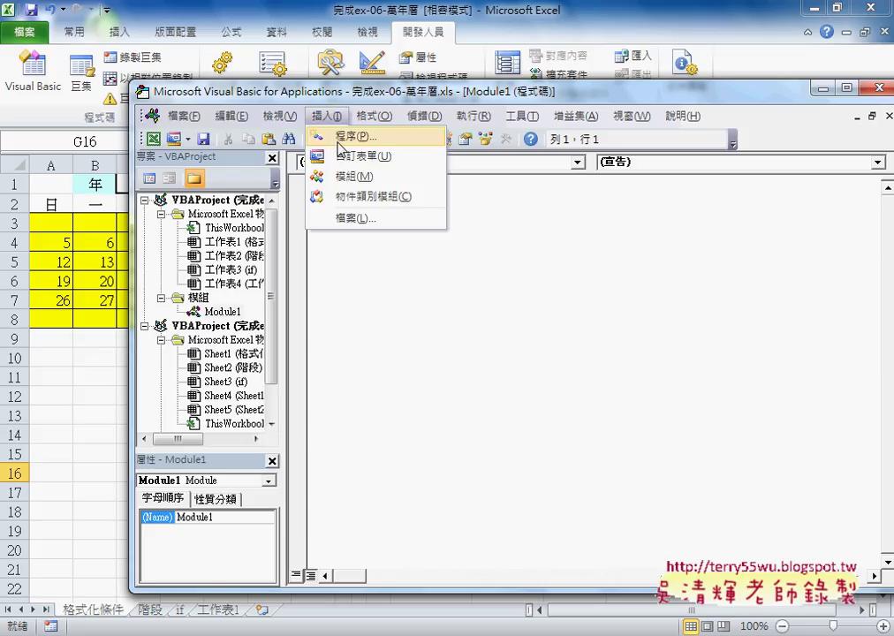
{"action": "left_click", "coordinate": [340, 137]}
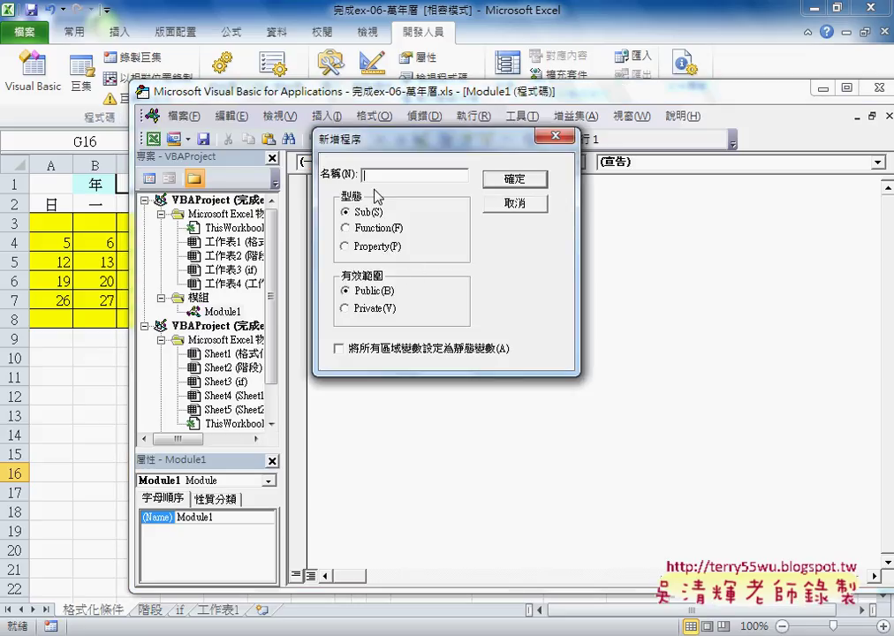
{"action": "type", "text": "萬"}
{"action": "type", "text": "ㄋ一"}
{"action": "type", "text": "年ㄌ一"}
{"action": "left_click", "coordinate": [515, 178]}
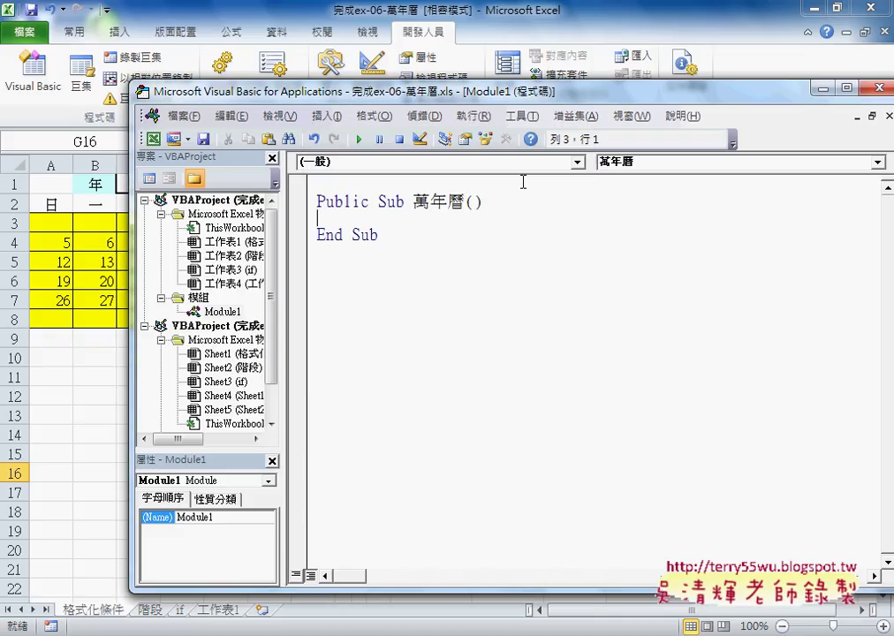
{"action": "left_click_drag", "start_coordinate": [336, 91], "coordinate": [484, 97]}
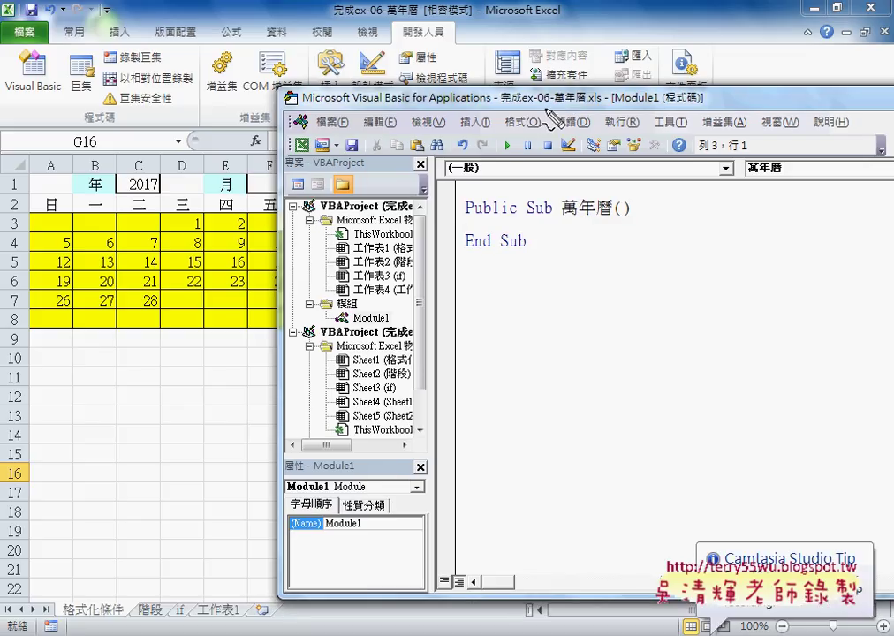
{"action": "left_click_drag", "start_coordinate": [30, 385], "coordinate": [53, 385]}
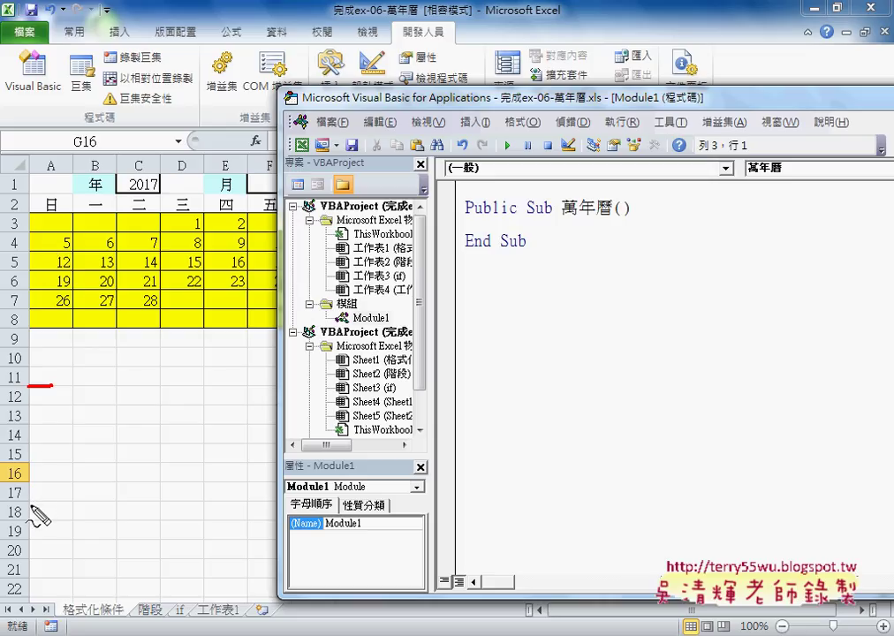
{"action": "left_click_drag", "start_coordinate": [33, 524], "coordinate": [48, 523]}
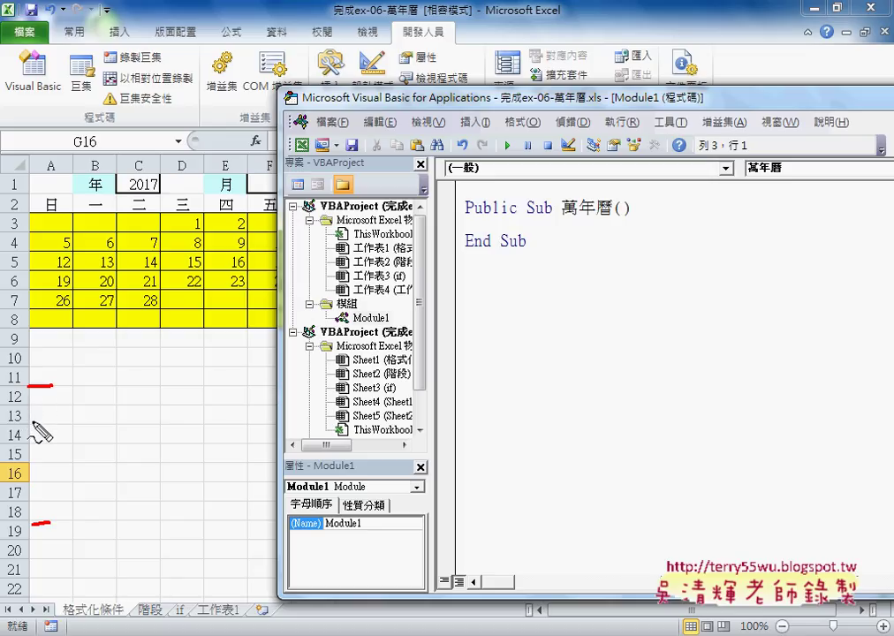
{"action": "left_click_drag", "start_coordinate": [27, 505], "coordinate": [46, 503]}
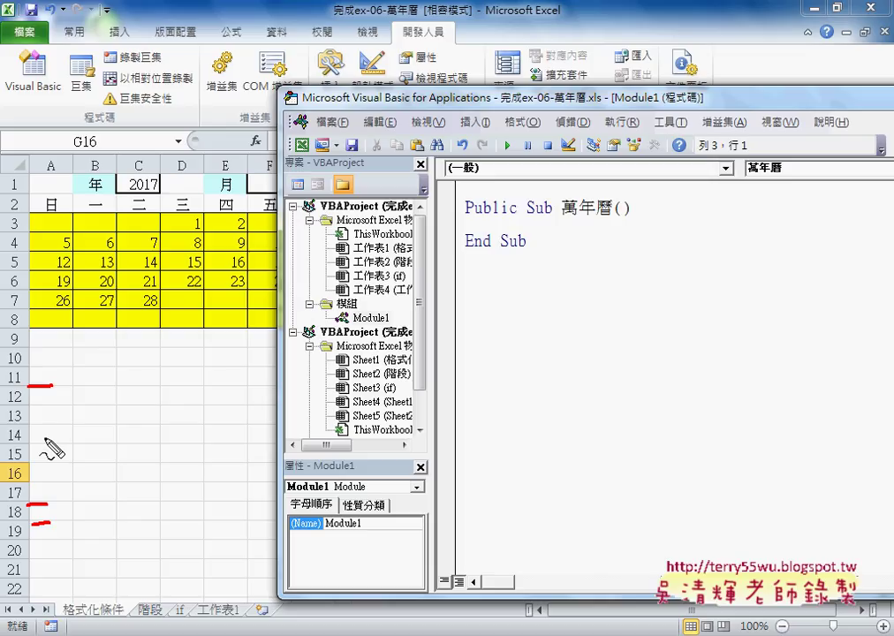
{"action": "left_click_drag", "start_coordinate": [58, 402], "coordinate": [64, 392]}
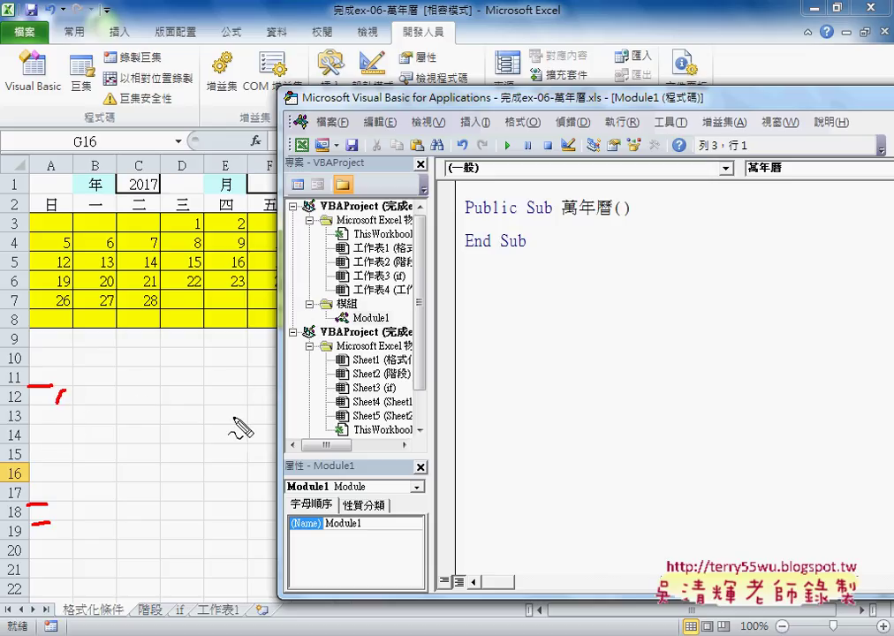
- Write the outer loop For i = 12 To 17 with its Next
{"action": "key", "text": "Escape"}
{"action": "type", "text": "for"}
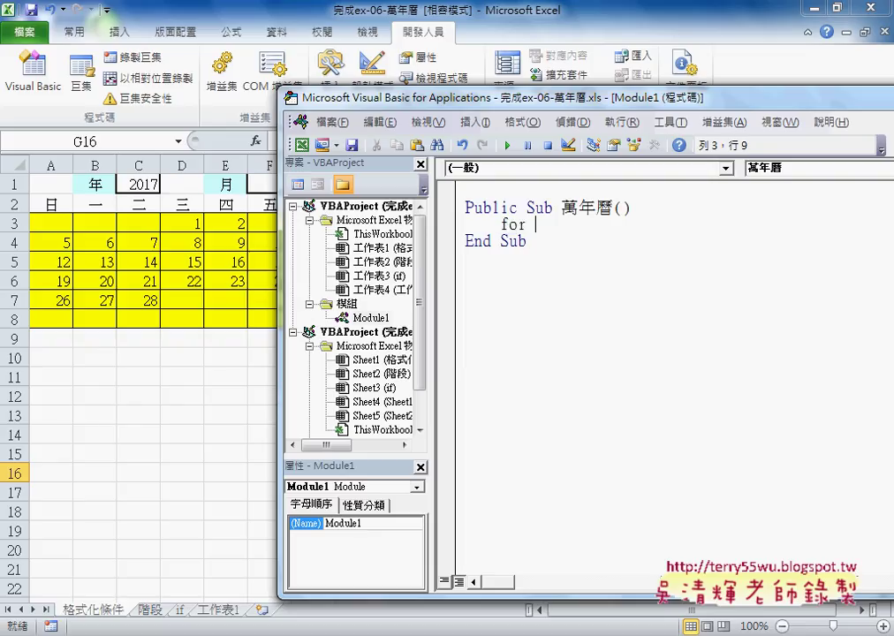
{"action": "type", "text": "i="}
{"action": "type", "text": "12 to "}
{"action": "type", "text": "17"}
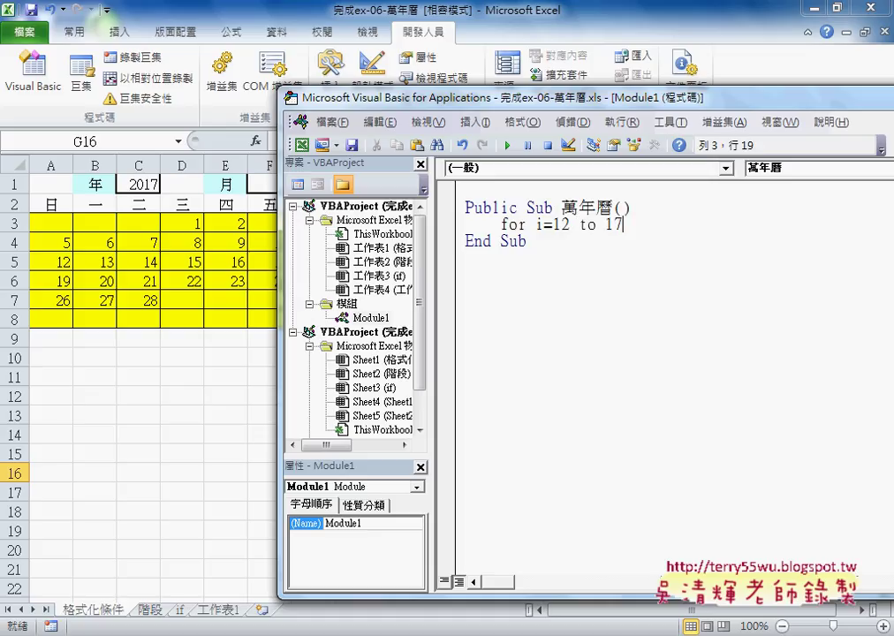
{"action": "key", "text": "Return"}
{"action": "key", "text": "Return"}
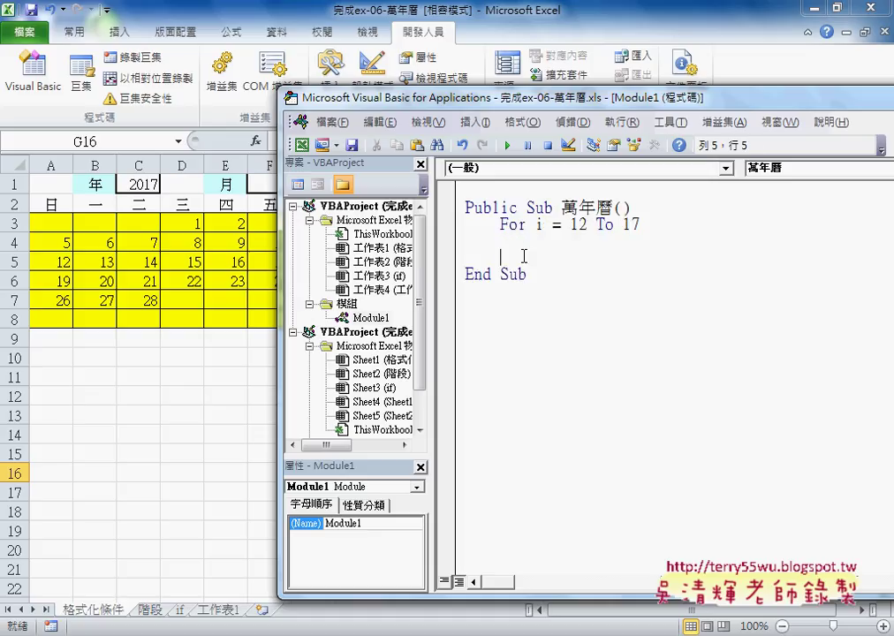
{"action": "type", "text": "next"}
{"action": "left_click", "coordinate": [501, 240]}
- Nest For j = 1 To 7 / Next inside it and add a cells(i,j) line
{"action": "type", "text": "for"}
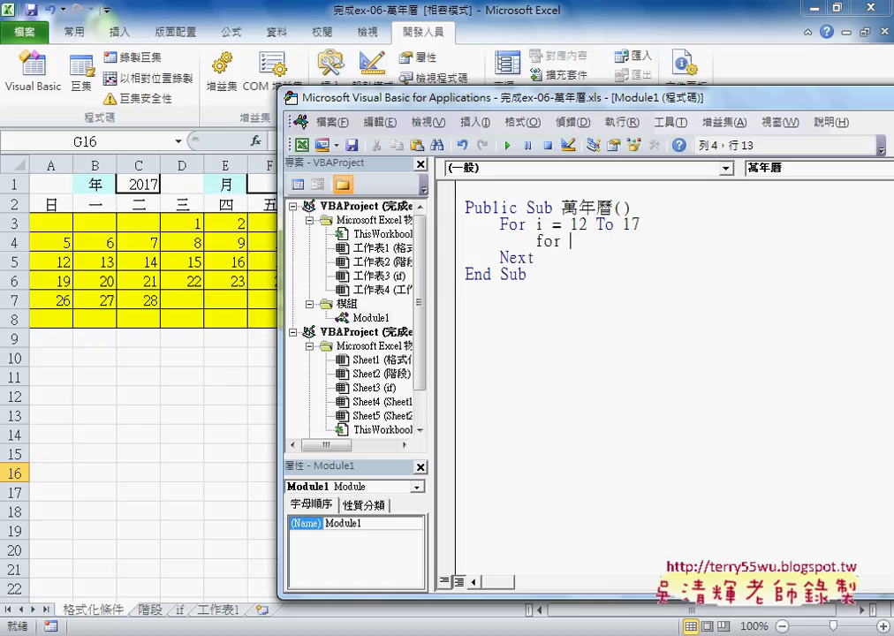
{"action": "type", "text": "j"}
{"action": "type", "text": "o"}
{"action": "type", "text": "7"}
{"action": "key", "text": "Return"}
{"action": "key", "text": "Return"}
{"action": "type", "text": "next"}
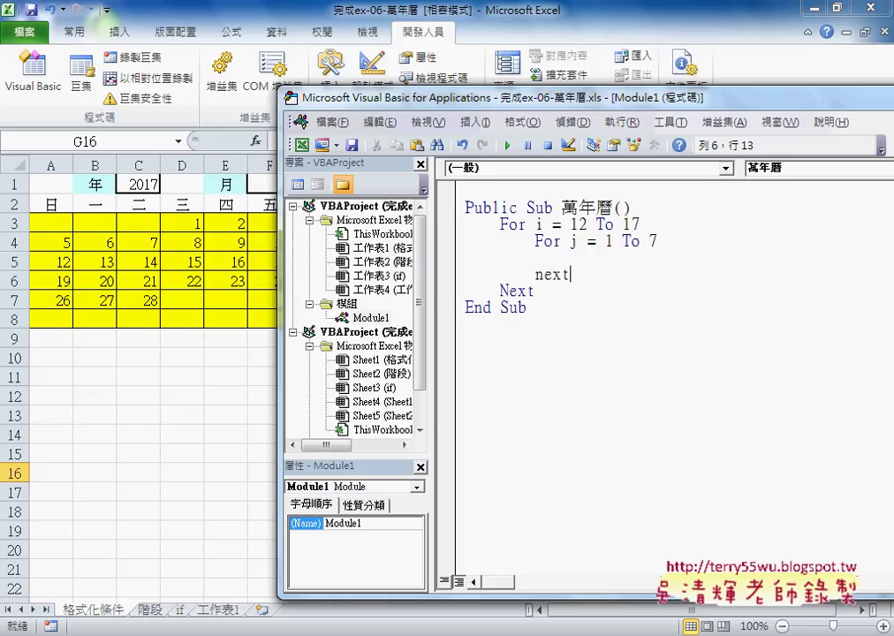
{"action": "left_click", "coordinate": [536, 257]}
{"action": "type", "text": "cells"}
{"action": "type", "text": "(i,"}
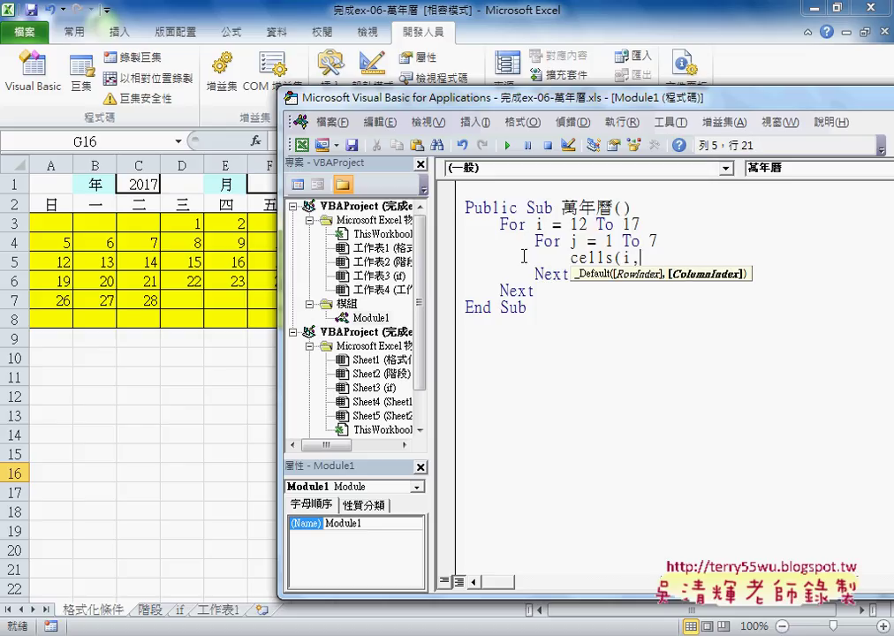
{"action": "type", "text": "j)"}
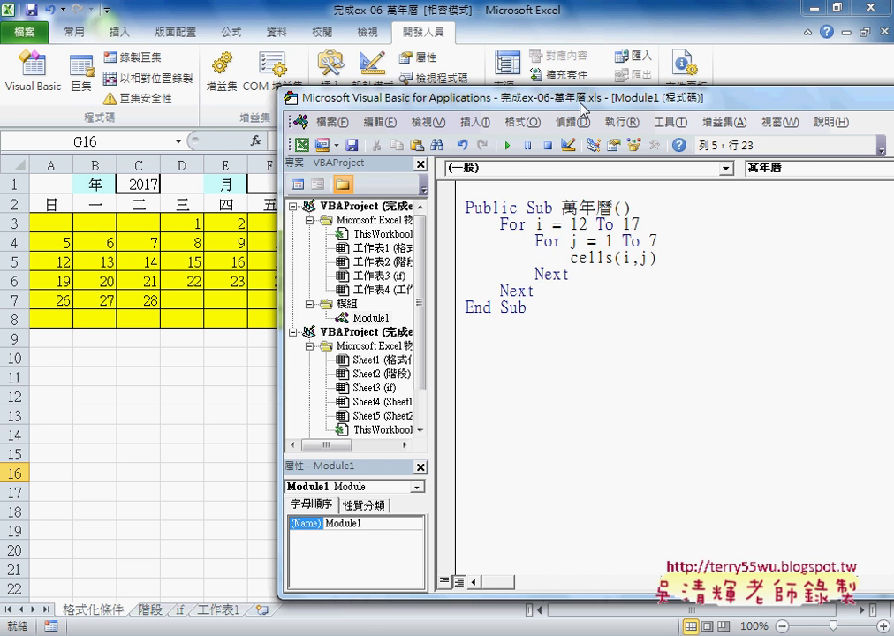
- Complete the line as cells(i,j)=i and run the macro to fill rows with their row numbers
{"action": "left_click_drag", "start_coordinate": [459, 97], "coordinate": [552, 100]}
{"action": "left_click_drag", "start_coordinate": [616, 103], "coordinate": [593, 104]}
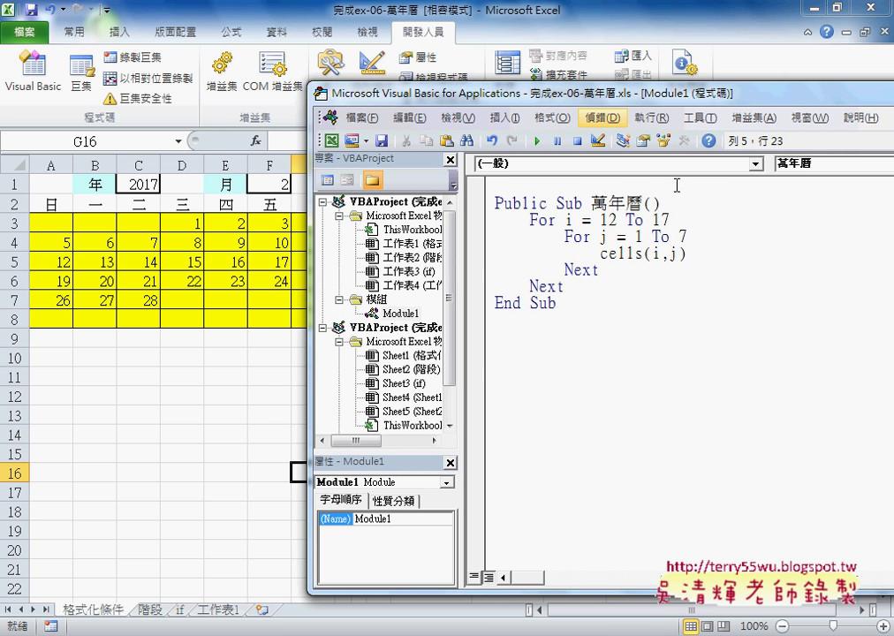
{"action": "type", "text": "="}
{"action": "type", "text": "i"}
{"action": "left_click_drag", "start_coordinate": [514, 92], "coordinate": [539, 92]}
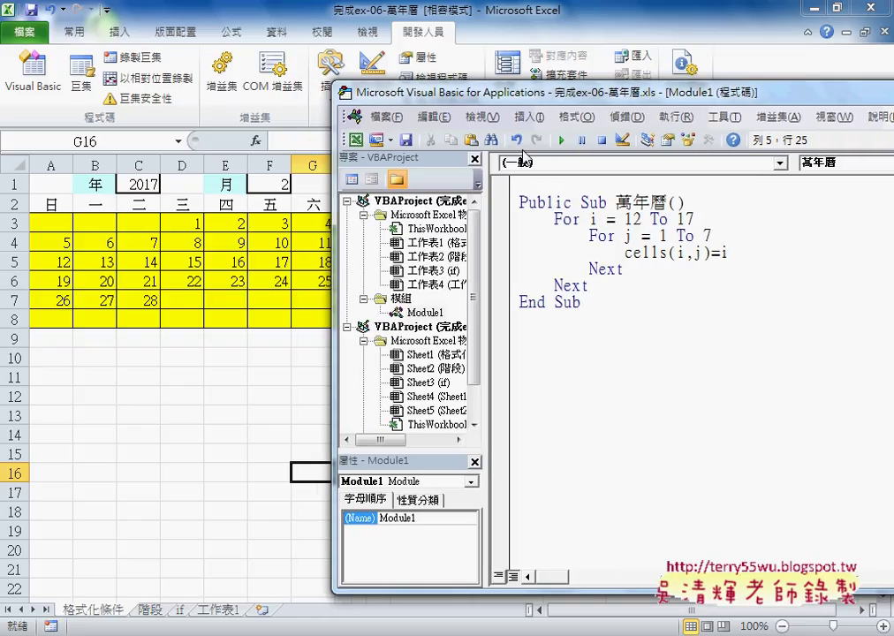
{"action": "left_click", "coordinate": [563, 142]}
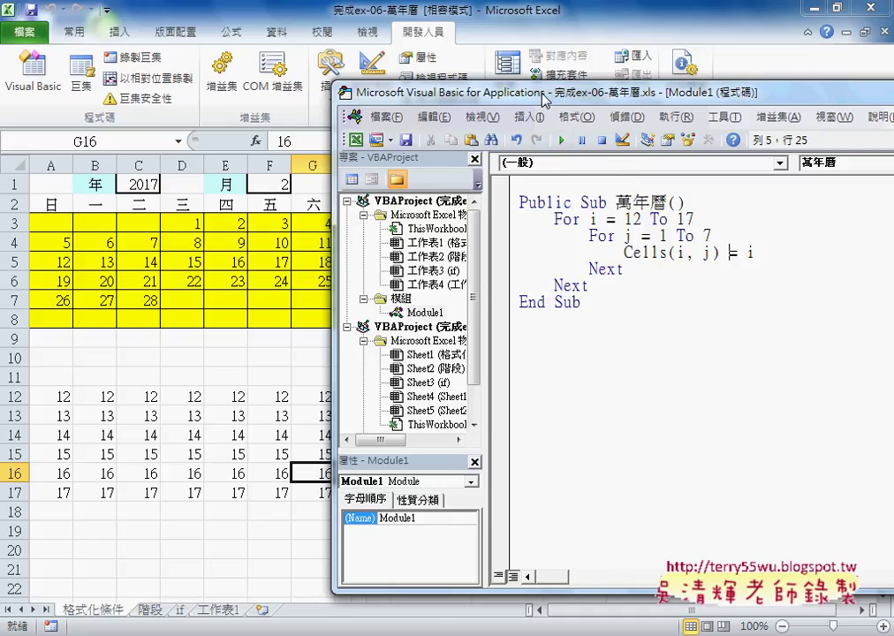
{"action": "left_click_drag", "start_coordinate": [543, 93], "coordinate": [573, 92]}
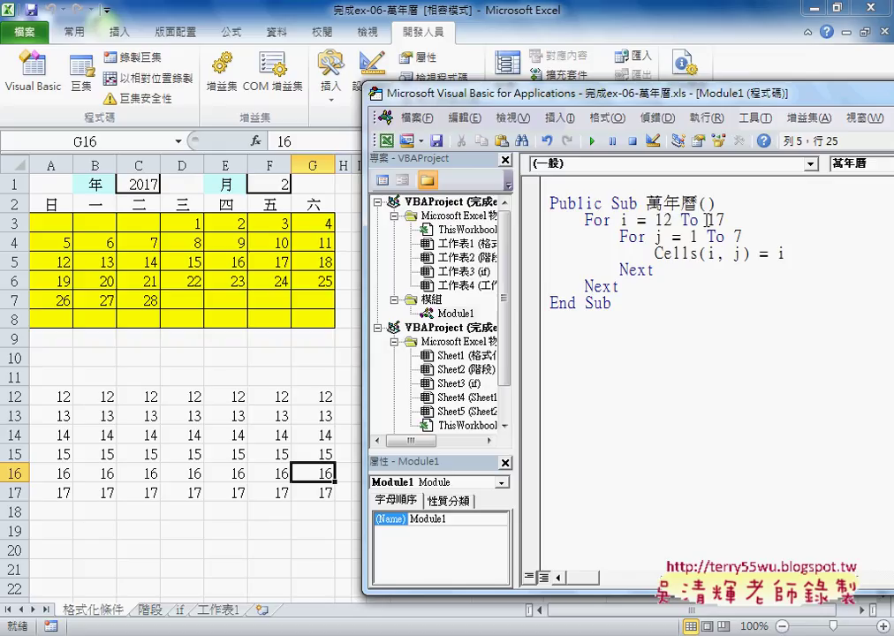
{"action": "double_click", "coordinate": [779, 254]}
- Change the line to Cells(i, j) = j and rerun, filling each row with 1 through 7
{"action": "type", "text": "j"}
{"action": "left_click", "coordinate": [591, 142]}
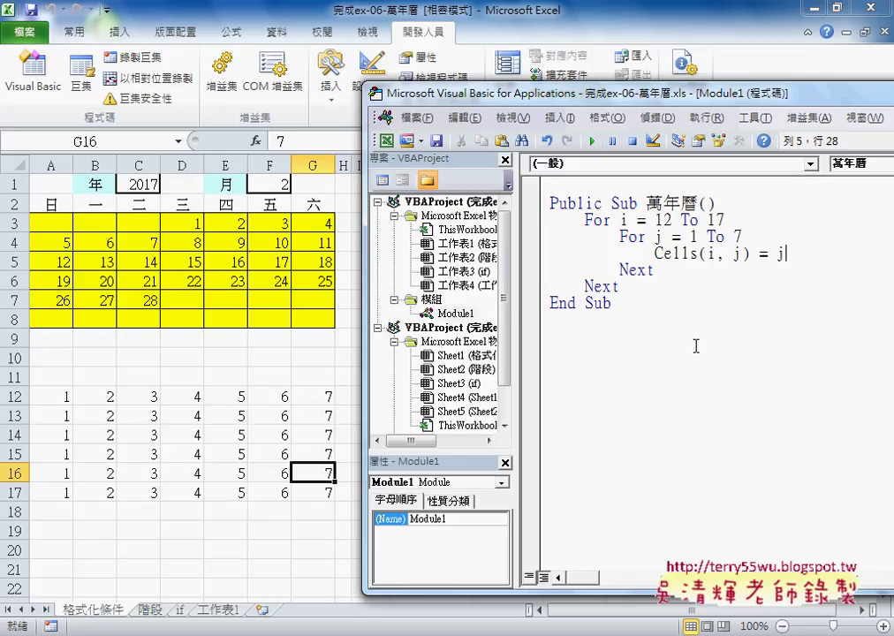
{"action": "double_click", "coordinate": [782, 254]}
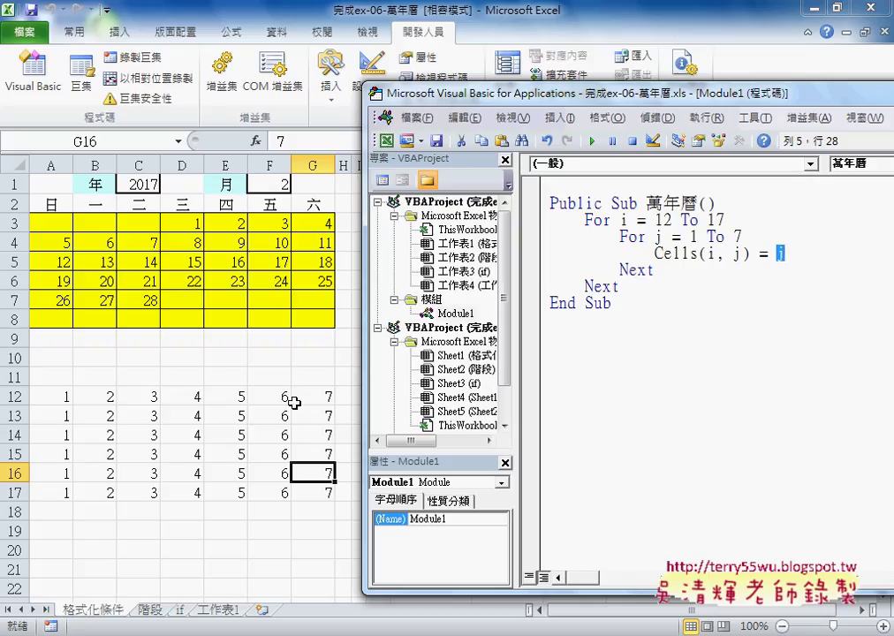
{"action": "left_click", "coordinate": [803, 253]}
{"action": "left_click_drag", "start_coordinate": [728, 103], "coordinate": [706, 107]}
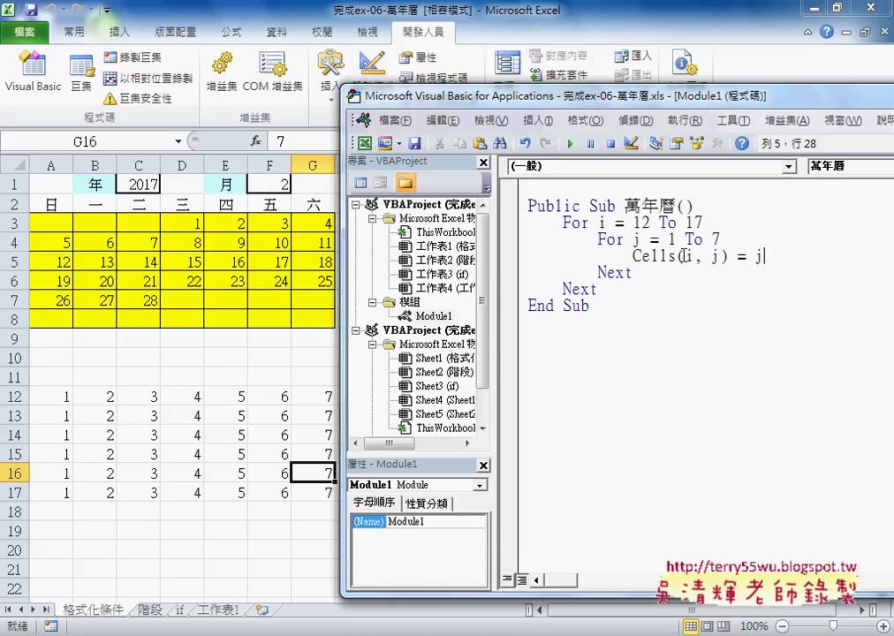
{"action": "double_click", "coordinate": [601, 223]}
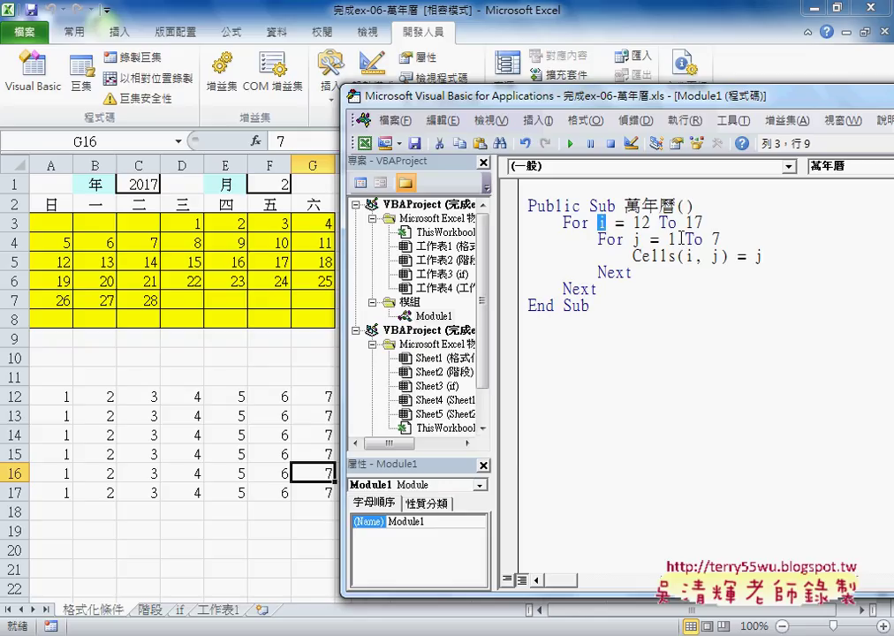
{"action": "left_click", "coordinate": [762, 256]}
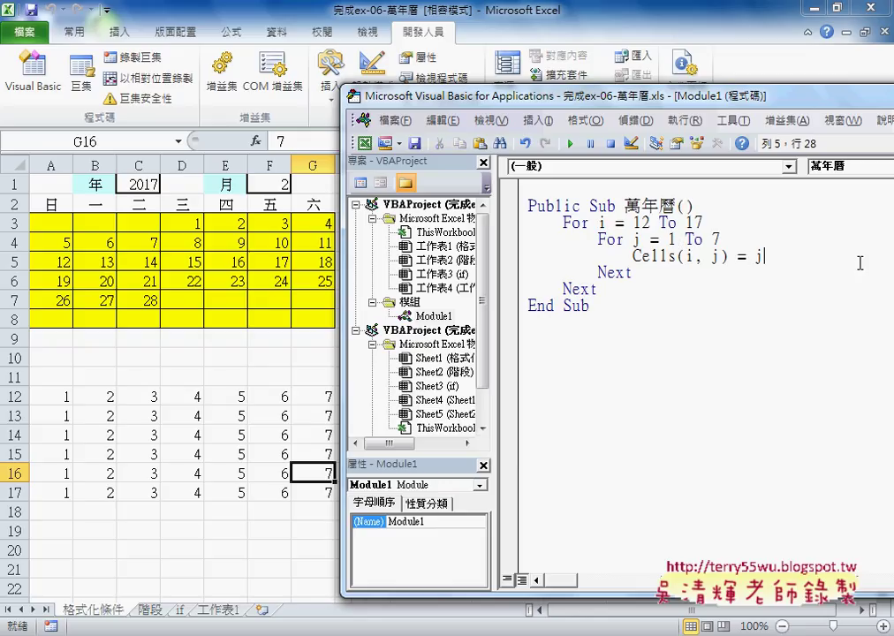
- Extend the line to Cells(i, j) = j + (i - 12) * 7
{"action": "type", "text": "+ "}
{"action": "type", "text": "(i "}
{"action": "type", "text": "- 12"}
{"action": "type", "text": ") "}
{"action": "type", "text": "* "}
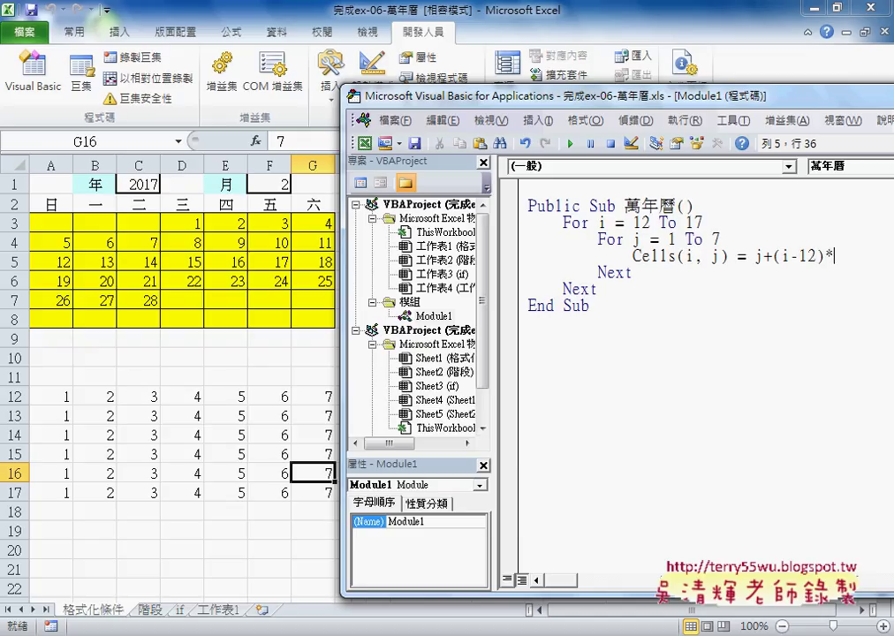
{"action": "type", "text": "7"}
{"action": "left_click", "coordinate": [850, 361]}
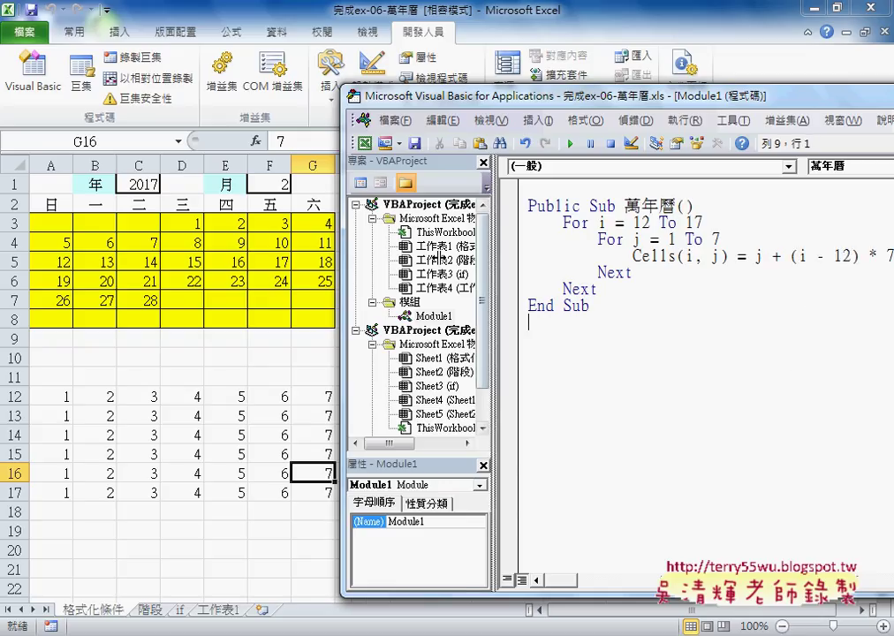
{"action": "left_click_drag", "start_coordinate": [492, 292], "coordinate": [419, 291]}
{"action": "left_click_drag", "start_coordinate": [474, 106], "coordinate": [502, 110]}
{"action": "double_click", "coordinate": [714, 261]}
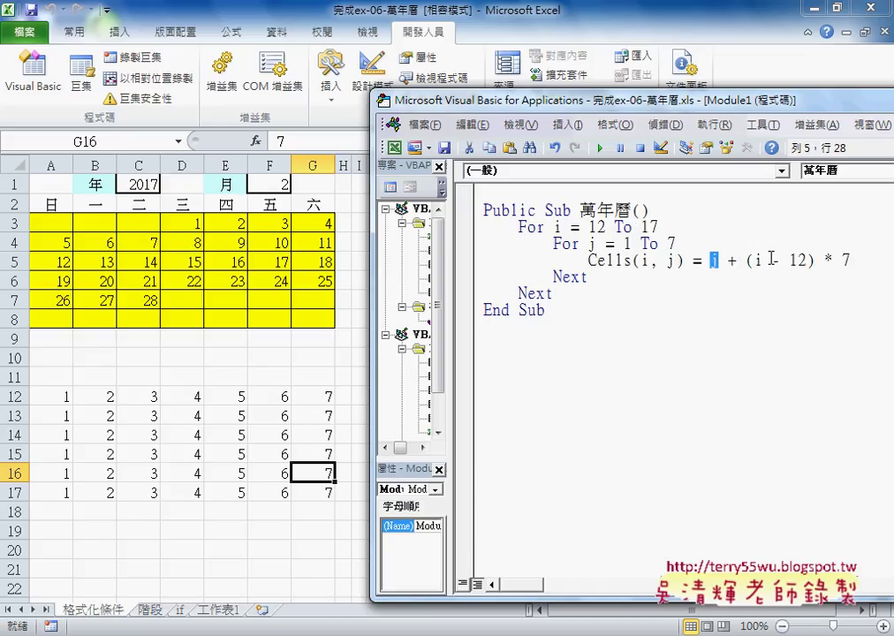
{"action": "double_click", "coordinate": [756, 262]}
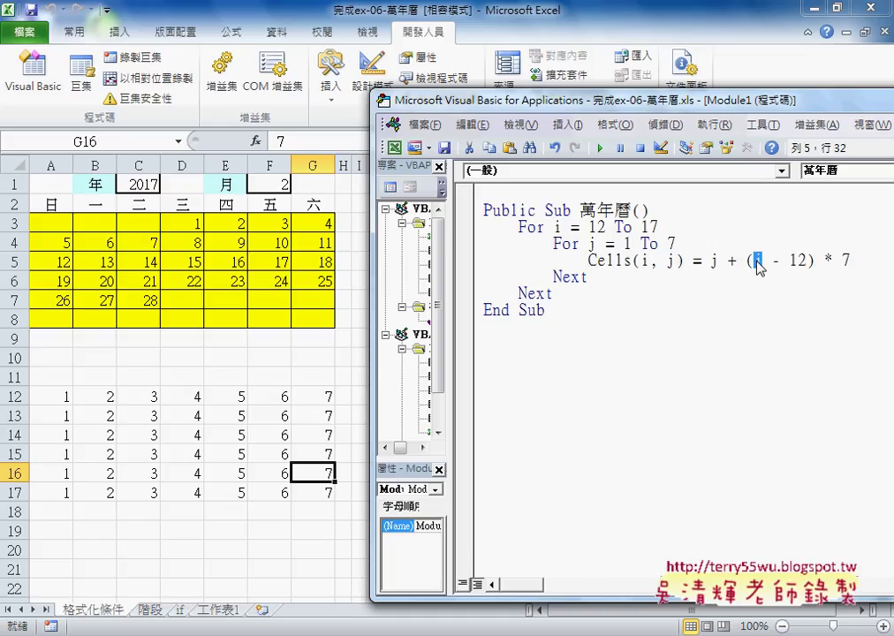
{"action": "double_click", "coordinate": [797, 261]}
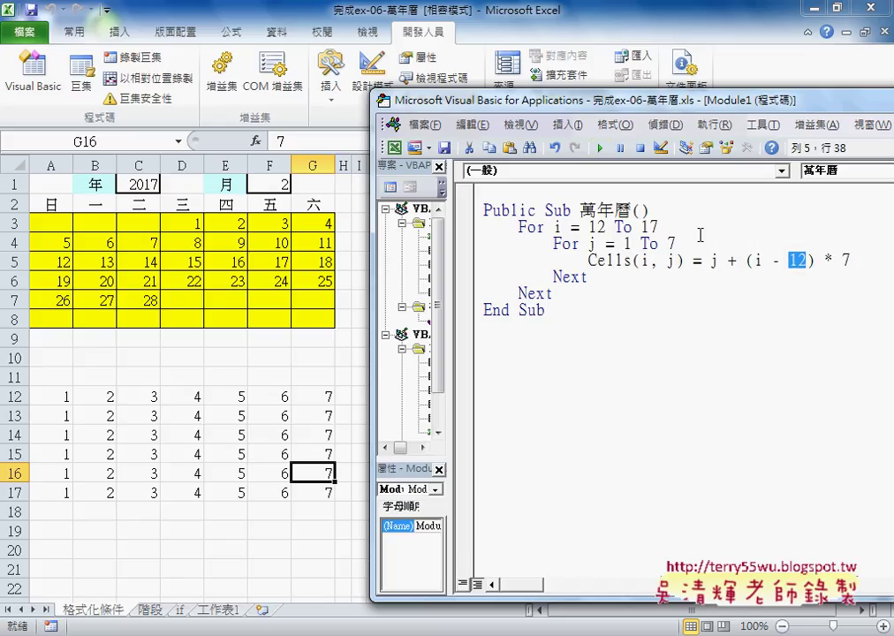
- Run 萬年曆 so rows 12–17 fill with 1 through 42
{"action": "left_click", "coordinate": [602, 150]}
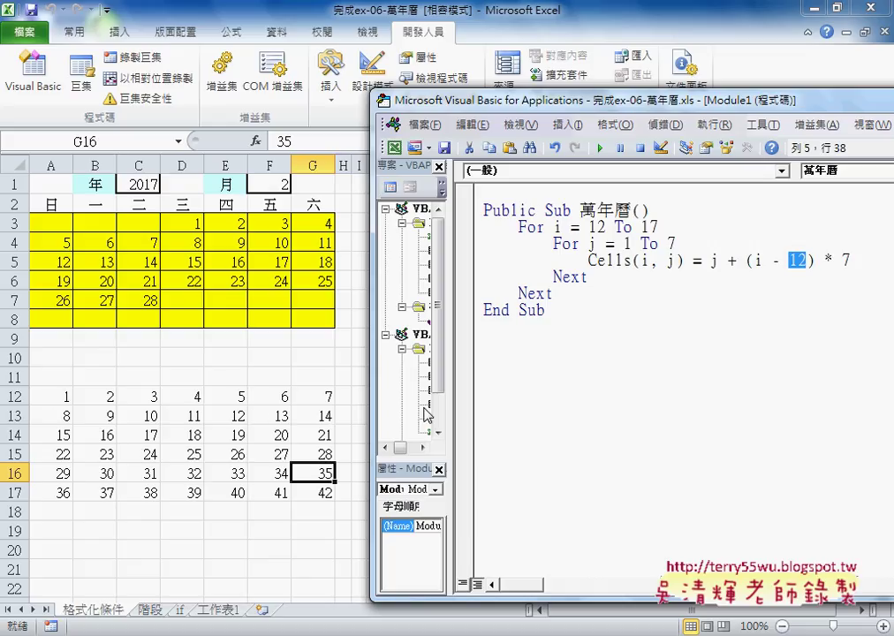
{"action": "left_click", "coordinate": [555, 298]}
{"action": "key", "text": "Down"}
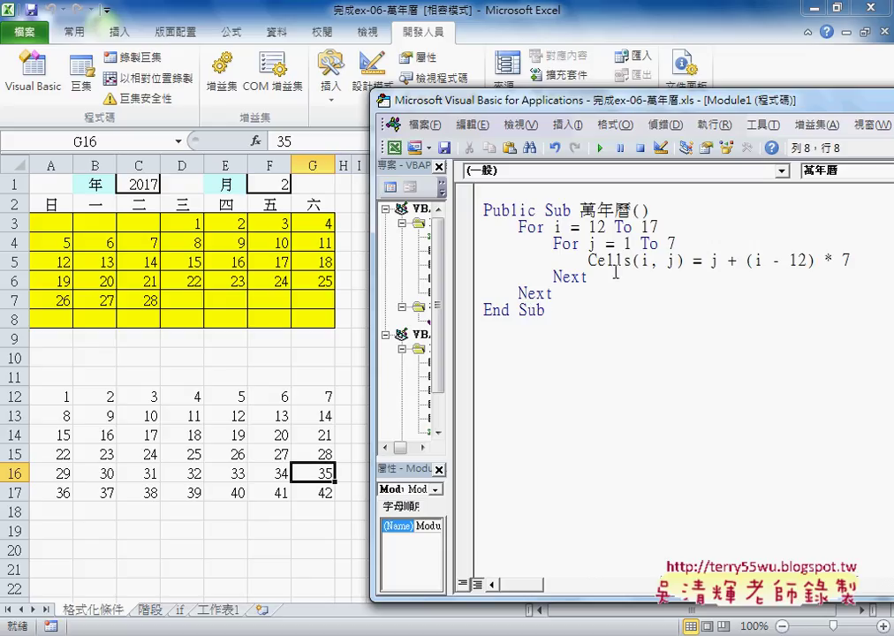
- Highlight the Cells formula's right-hand side, then move the code editor to reveal helper cells K1:L4
{"action": "left_click_drag", "start_coordinate": [588, 260], "coordinate": [852, 262]}
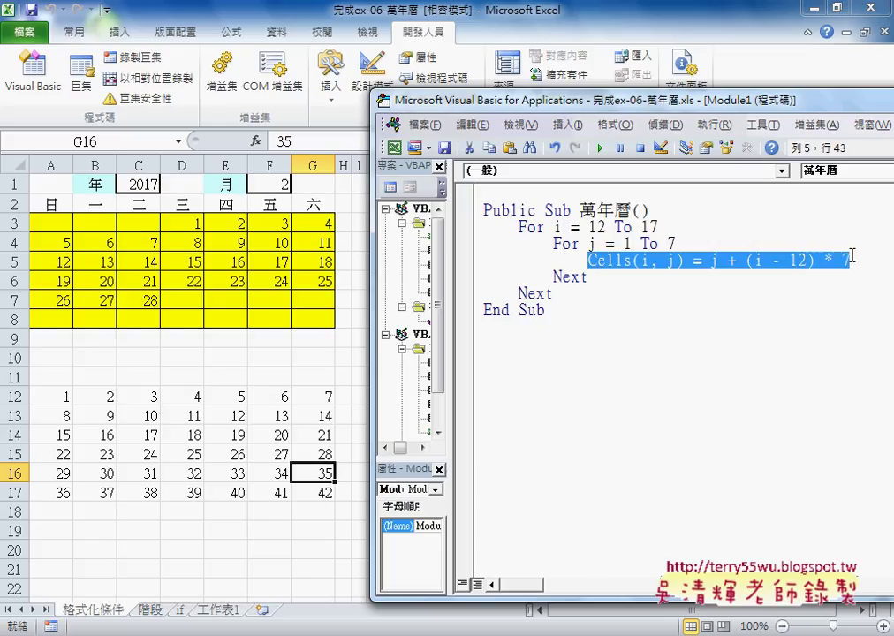
{"action": "left_click", "coordinate": [712, 261]}
{"action": "left_click_drag", "start_coordinate": [712, 261], "coordinate": [844, 264]}
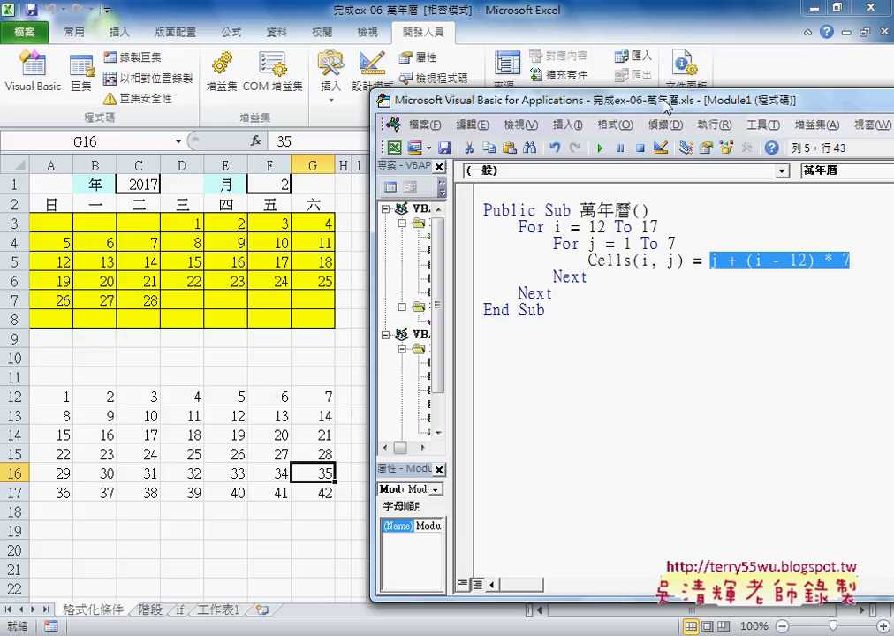
{"action": "mouse_move", "coordinate": [651, 109]}
{"action": "left_mouse_down"}
{"action": "mouse_move", "coordinate": [629, 322]}
{"action": "mouse_move", "coordinate": [636, 280]}
{"action": "left_mouse_up"}
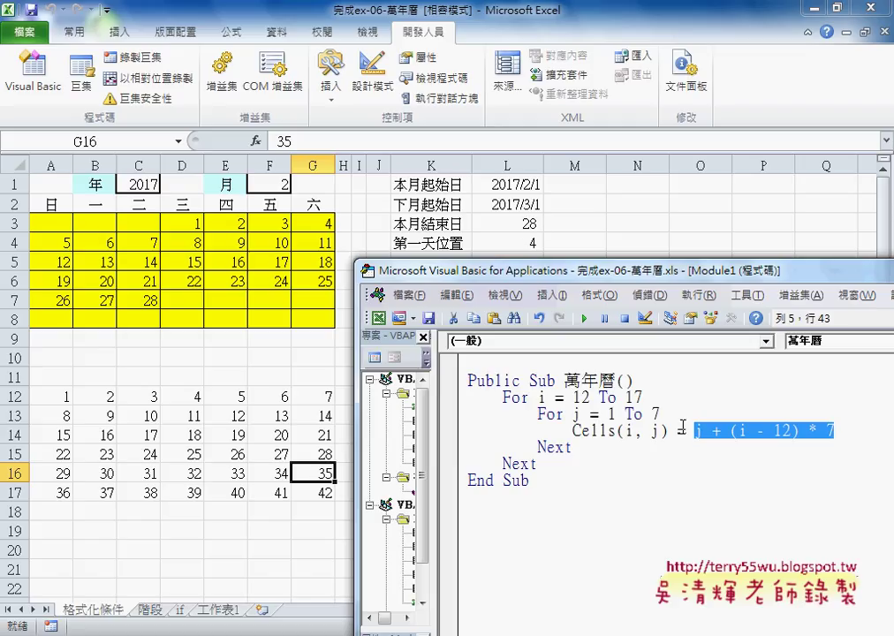
- Place the cursor right after j in the Cells(i, j) day formula
{"action": "left_click", "coordinate": [702, 431]}
{"action": "double_click", "coordinate": [703, 431]}
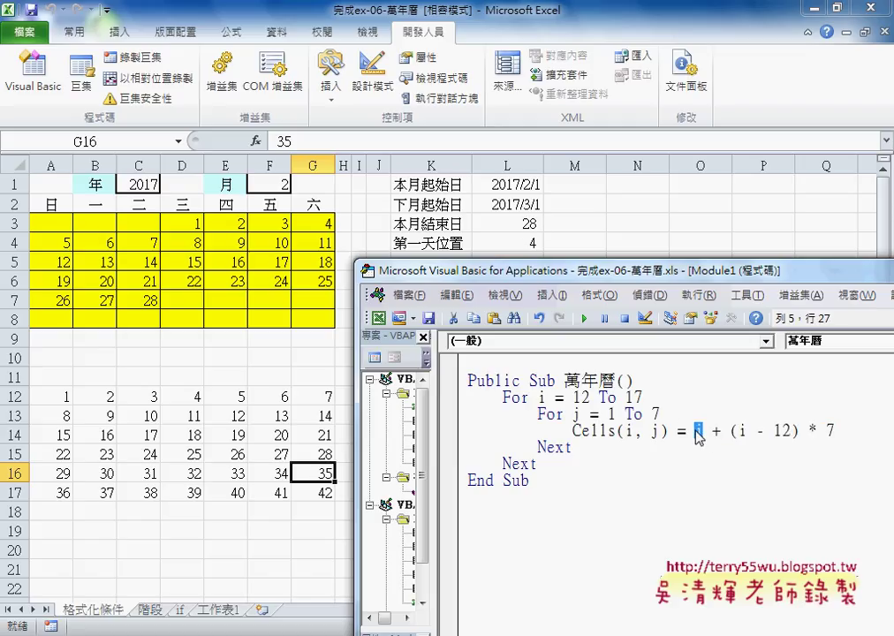
{"action": "left_click", "coordinate": [702, 432]}
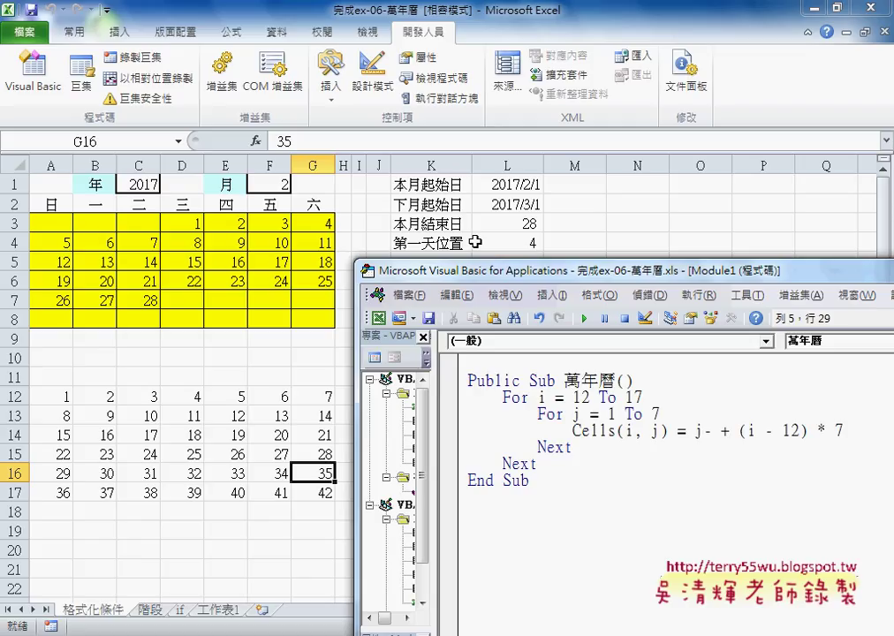
- Change the day formula to j - Range("L4") + 1 + (i - 12) * 7
{"action": "type", "text": "rang"}
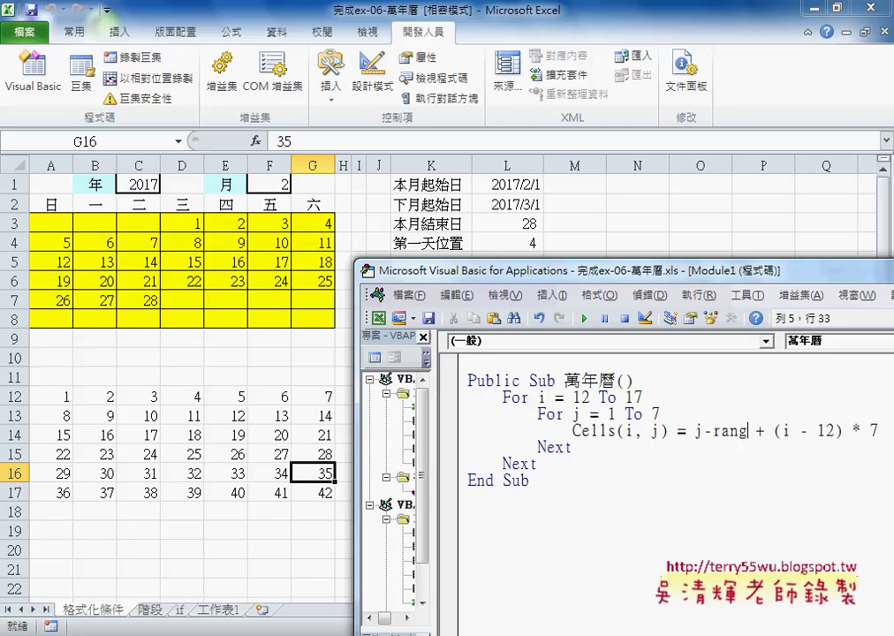
{"action": "type", "text": "e("}
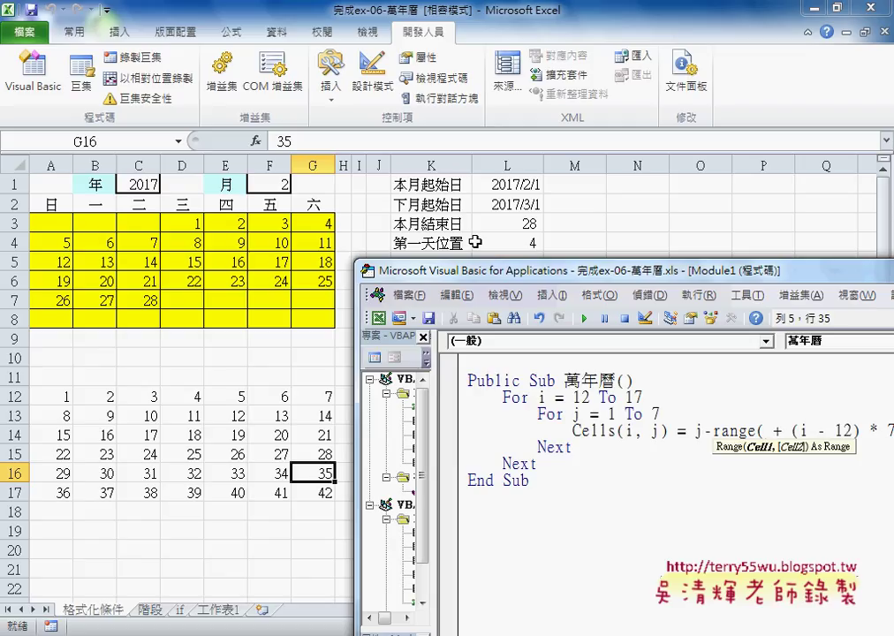
{"action": "type", "text": "\"L"}
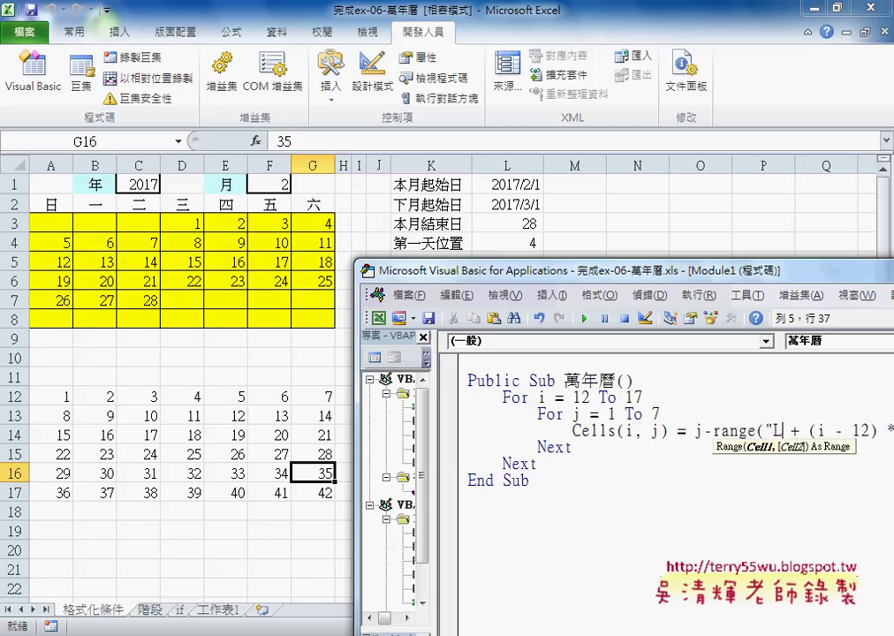
{"action": "type", "text": "4\""}
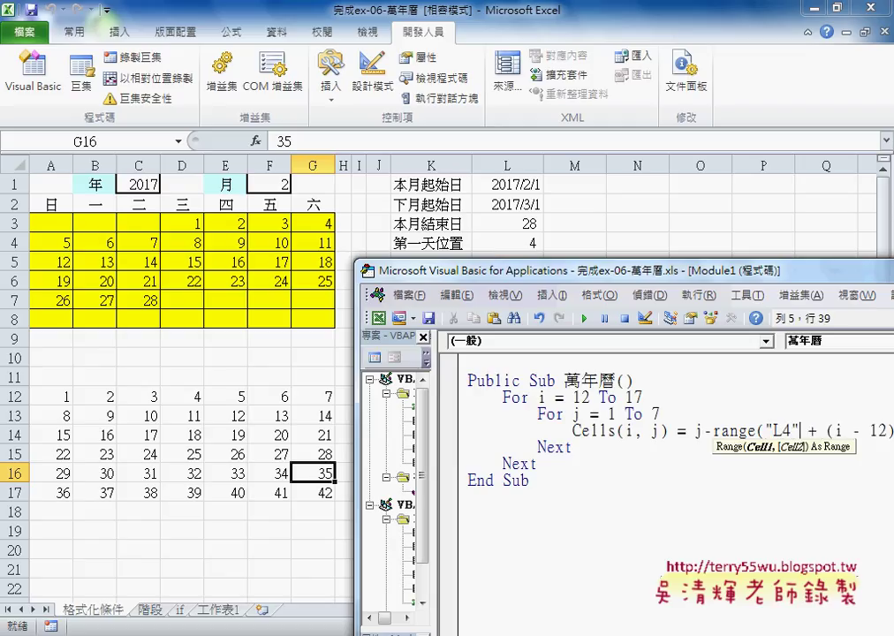
{"action": "type", "text": ")"}
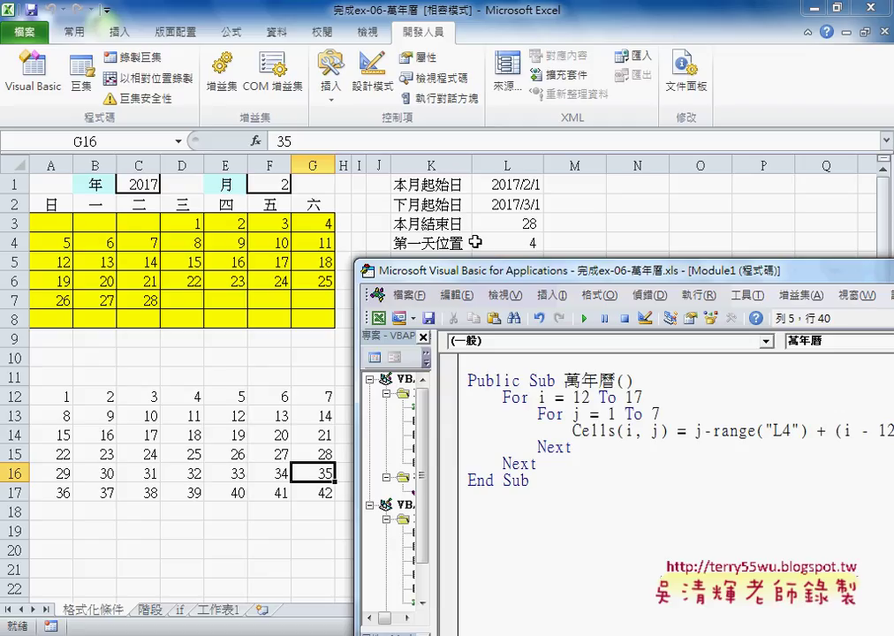
{"action": "type", "text": "+1"}
{"action": "left_click", "coordinate": [665, 447]}
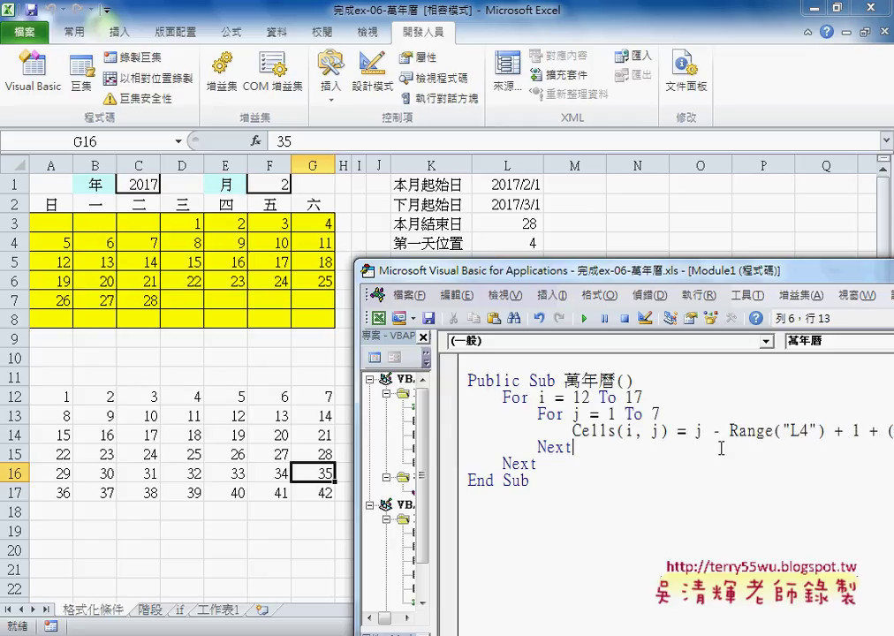
{"action": "mouse_move", "coordinate": [859, 430]}
{"action": "left_mouse_down"}
{"action": "mouse_move", "coordinate": [729, 431]}
{"action": "mouse_move", "coordinate": [828, 432]}
{"action": "left_mouse_up"}
{"action": "left_click", "coordinate": [729, 430]}
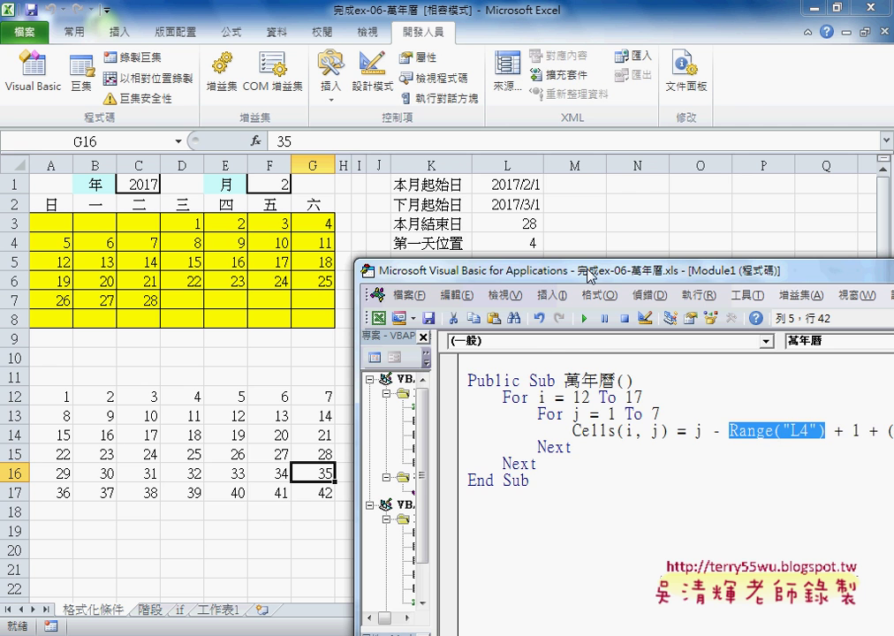
- Rerun the macro so rows 12–17 show -2 through 39
{"action": "left_click_drag", "start_coordinate": [589, 274], "coordinate": [566, 111]}
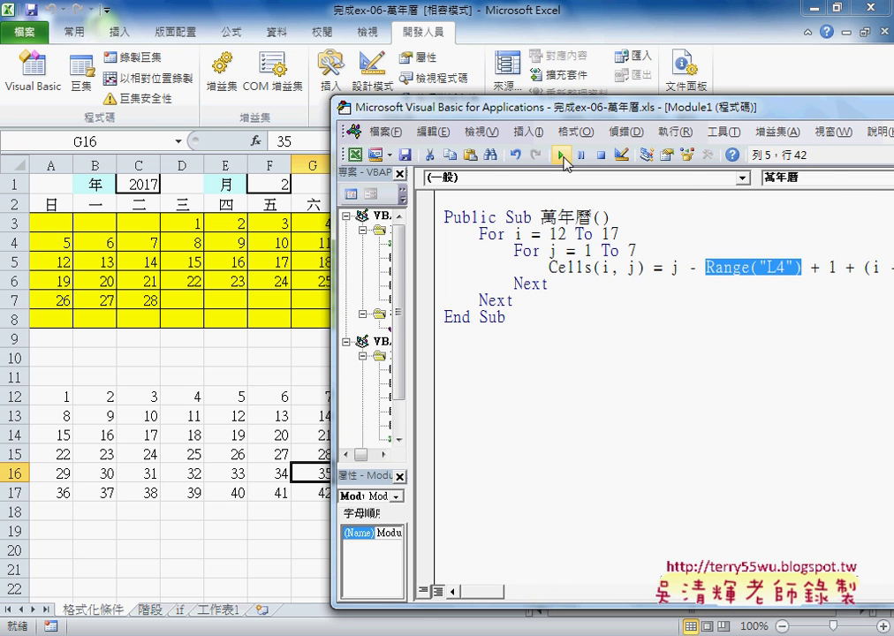
{"action": "left_click", "coordinate": [562, 156]}
{"action": "left_click_drag", "start_coordinate": [521, 107], "coordinate": [576, 121]}
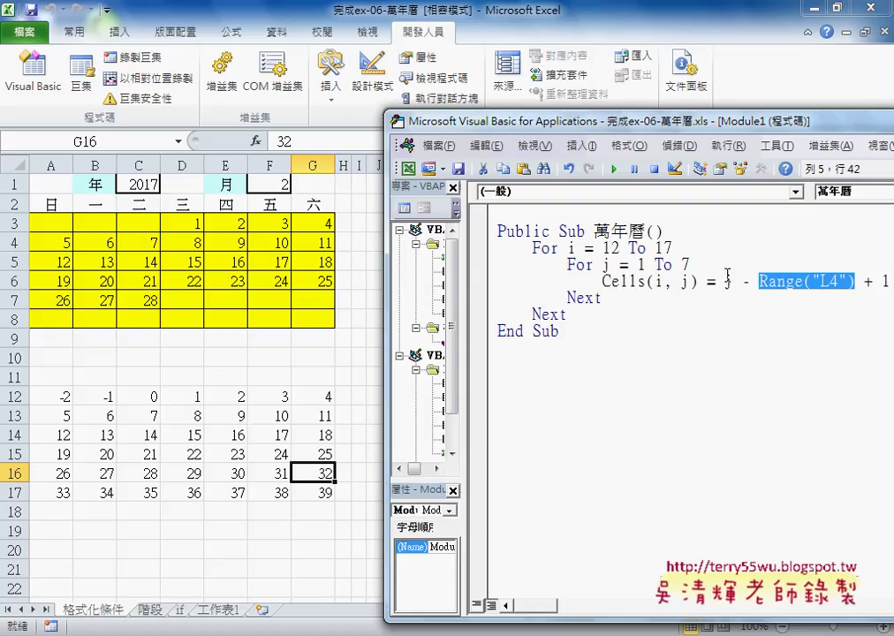
{"action": "left_click_drag", "start_coordinate": [544, 133], "coordinate": [381, 138]}
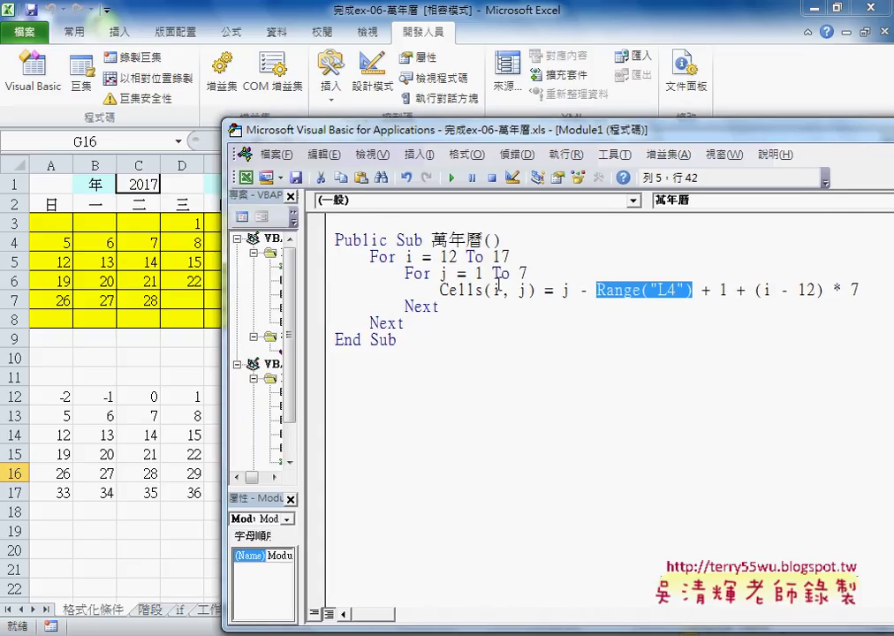
- Insert an indented blank line after the For j line, above the Cells line
{"action": "left_click_drag", "start_coordinate": [562, 291], "coordinate": [868, 295]}
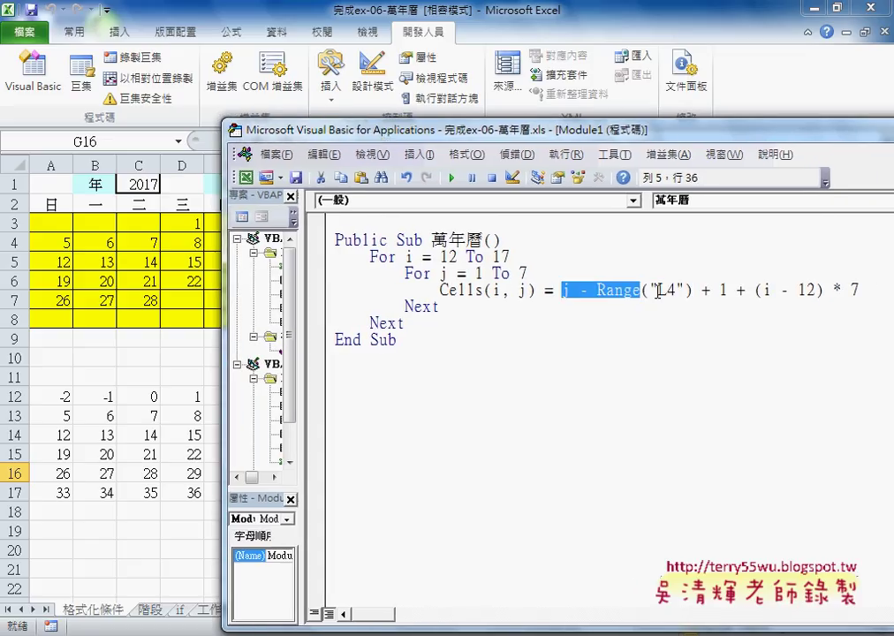
{"action": "left_click", "coordinate": [577, 266]}
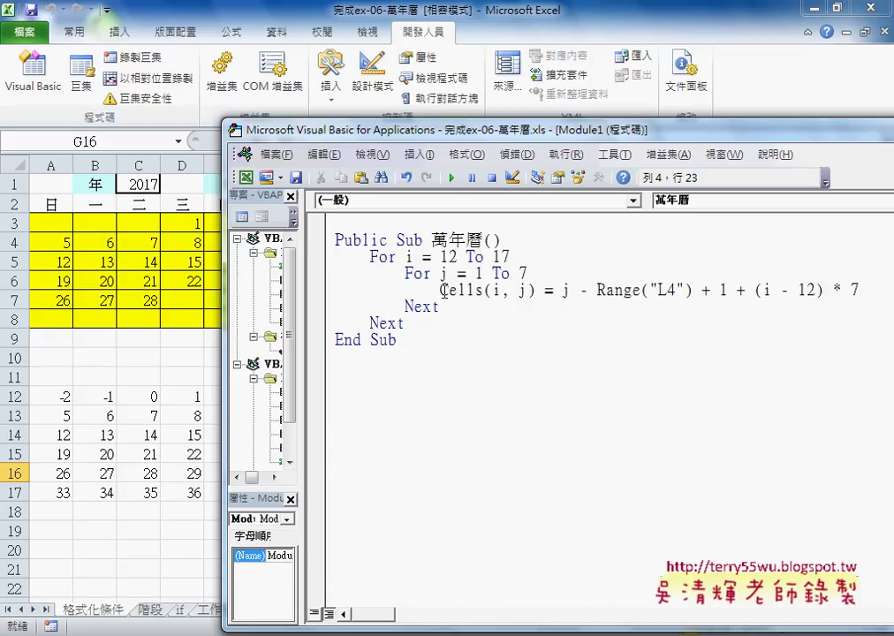
{"action": "mouse_move", "coordinate": [439, 290]}
{"action": "left_mouse_down"}
{"action": "mouse_move", "coordinate": [811, 299]}
{"action": "mouse_move", "coordinate": [862, 292]}
{"action": "left_mouse_up"}
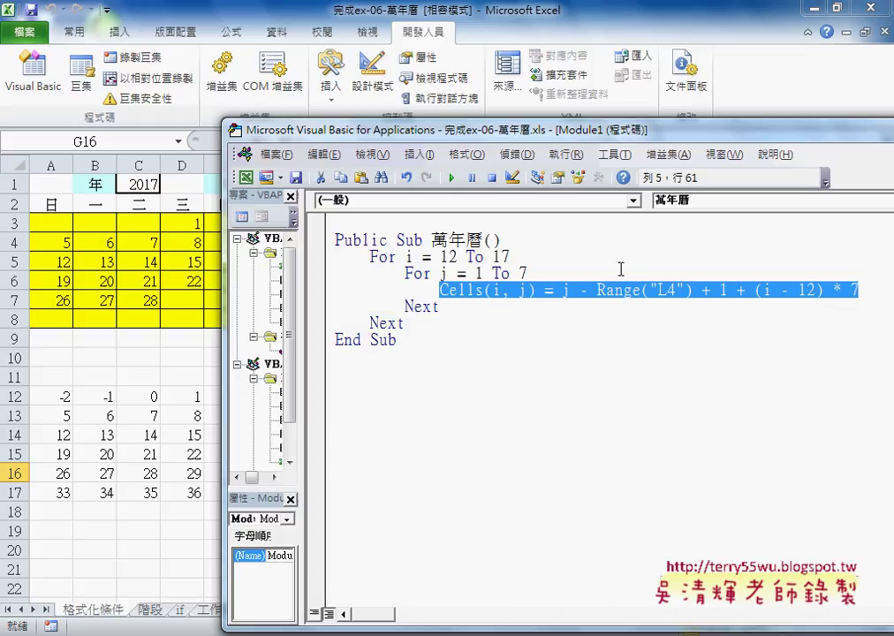
{"action": "left_click", "coordinate": [621, 268]}
{"action": "key", "text": "Return"}
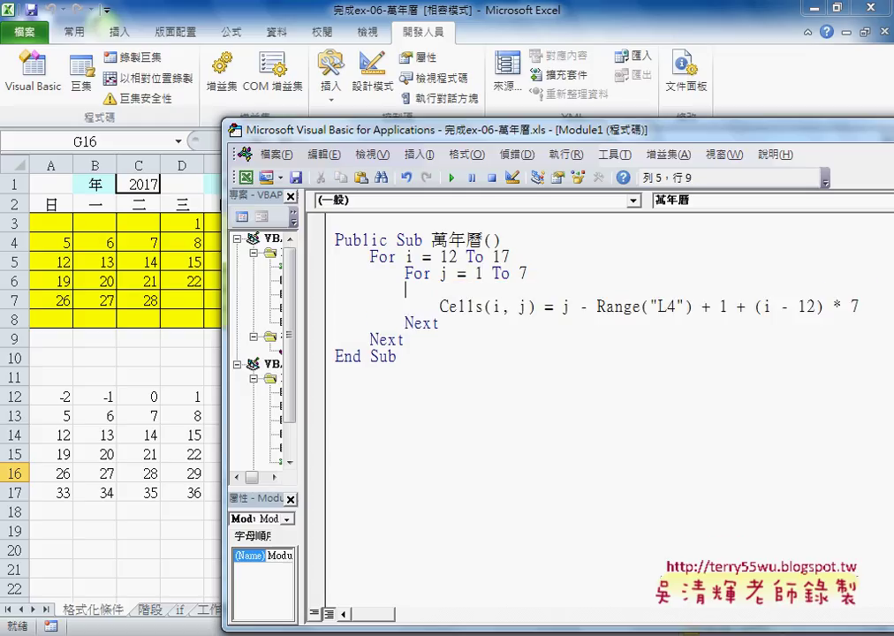
{"action": "key", "text": "Tab"}
{"action": "type", "text": "i"}
{"action": "type", "text": "f"}
{"action": "double_click", "coordinate": [451, 291]}
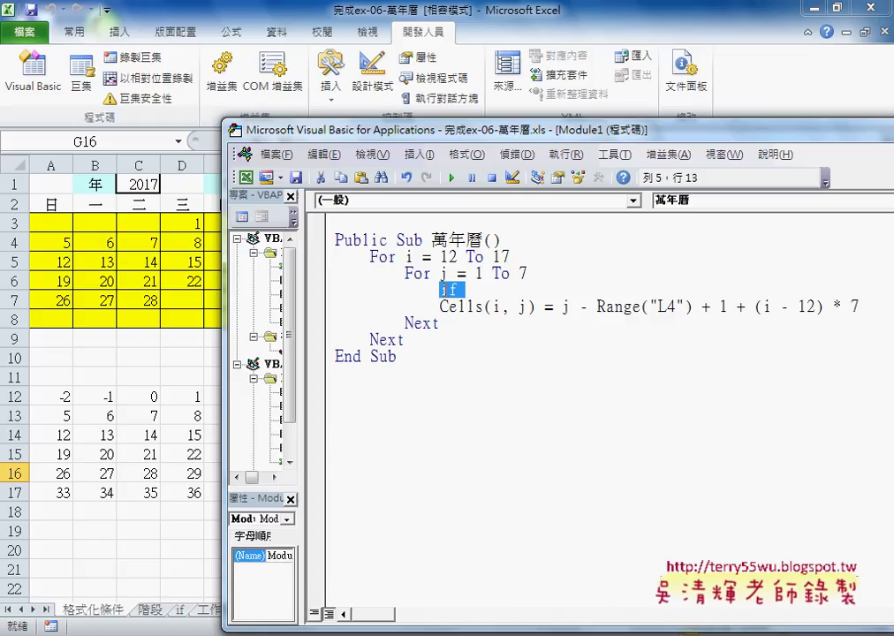
{"action": "key", "text": "Delete"}
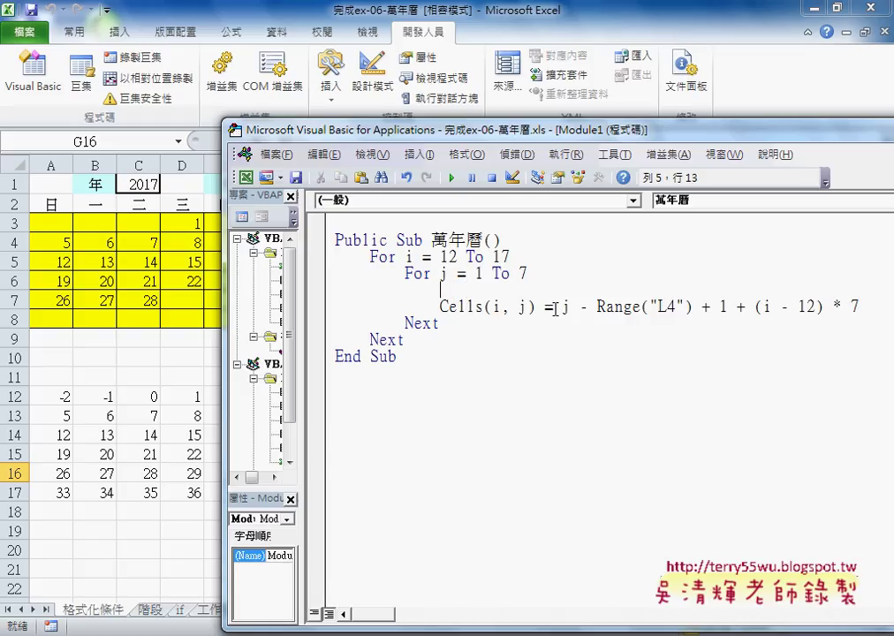
- Copy the day formula and add X = j - Range("L4") + 1 + (i - 12) * 7 on the new line
{"action": "left_click_drag", "start_coordinate": [553, 306], "coordinate": [693, 306]}
{"action": "left_click", "coordinate": [861, 307], "text": "shift"}
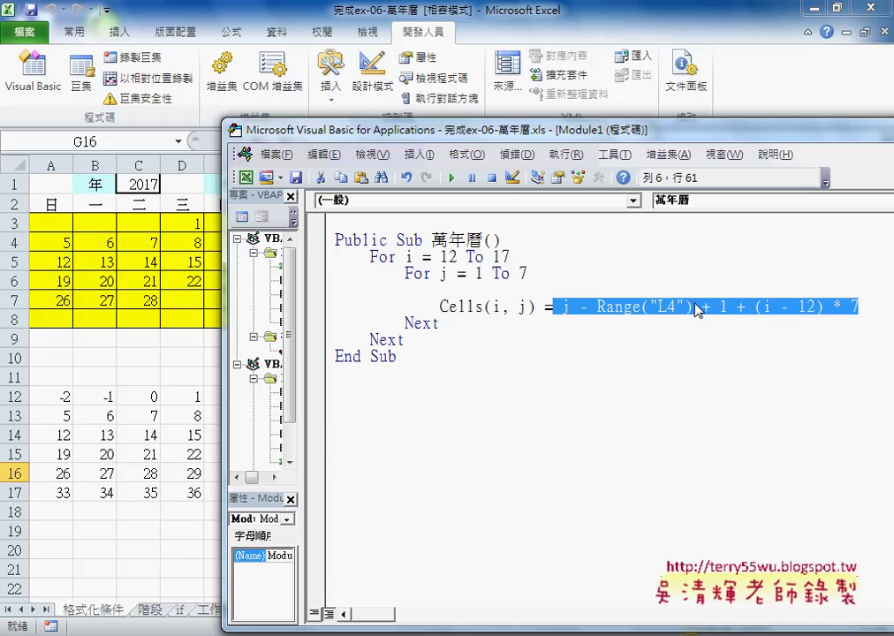
{"action": "right_click", "coordinate": [591, 313]}
{"action": "left_click", "coordinate": [603, 338]}
{"action": "left_click", "coordinate": [536, 290]}
{"action": "type", "text": "x"}
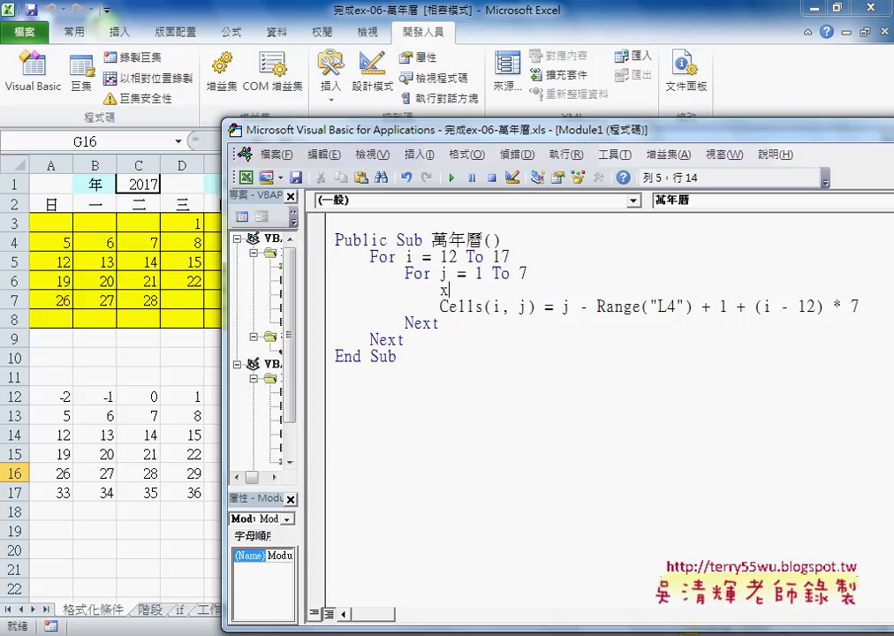
{"action": "key", "text": "BackSpace"}
{"action": "type", "text": "X"}
{"action": "type", "text": "="}
{"action": "type", "text": "j - Range(\"L4\") + 1 + (i - 12) * 7"}
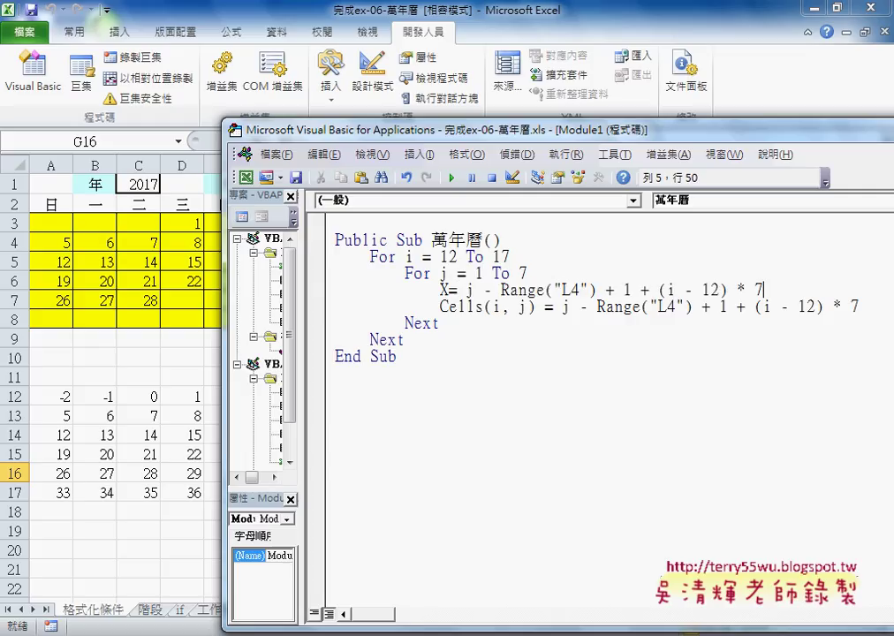
{"action": "left_click", "coordinate": [439, 323]}
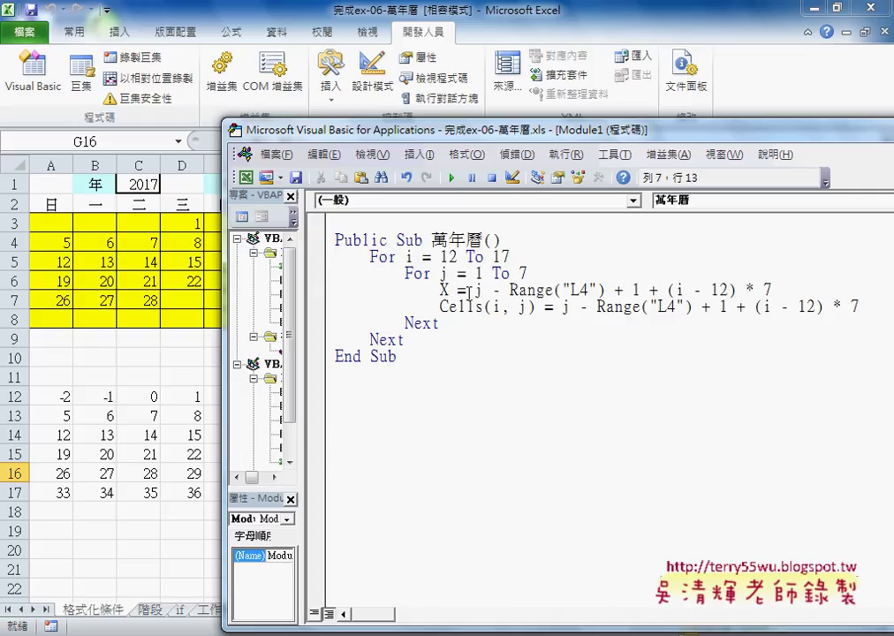
- Compare the new X assignment with the Cells line below it
{"action": "left_click_drag", "start_coordinate": [475, 290], "coordinate": [773, 291]}
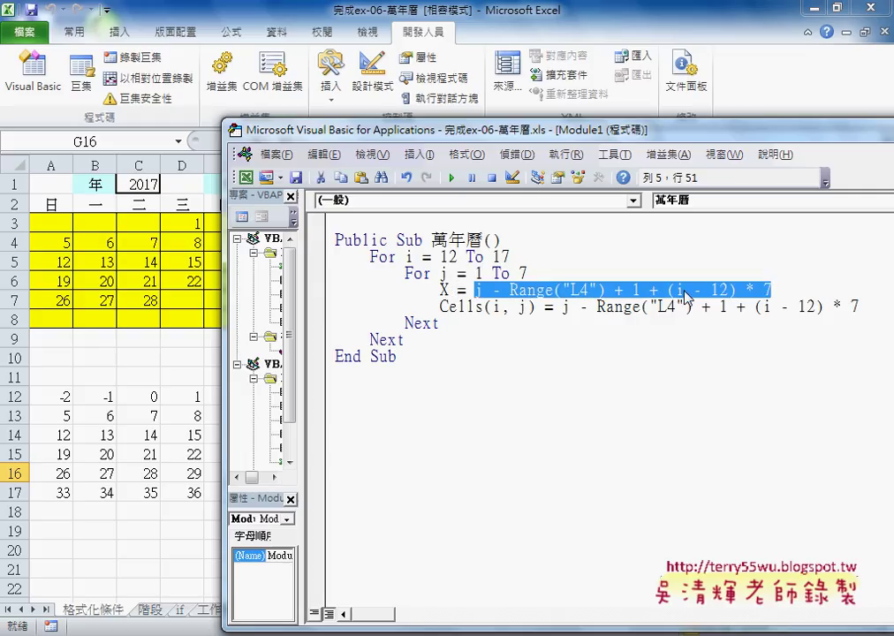
{"action": "double_click", "coordinate": [442, 290]}
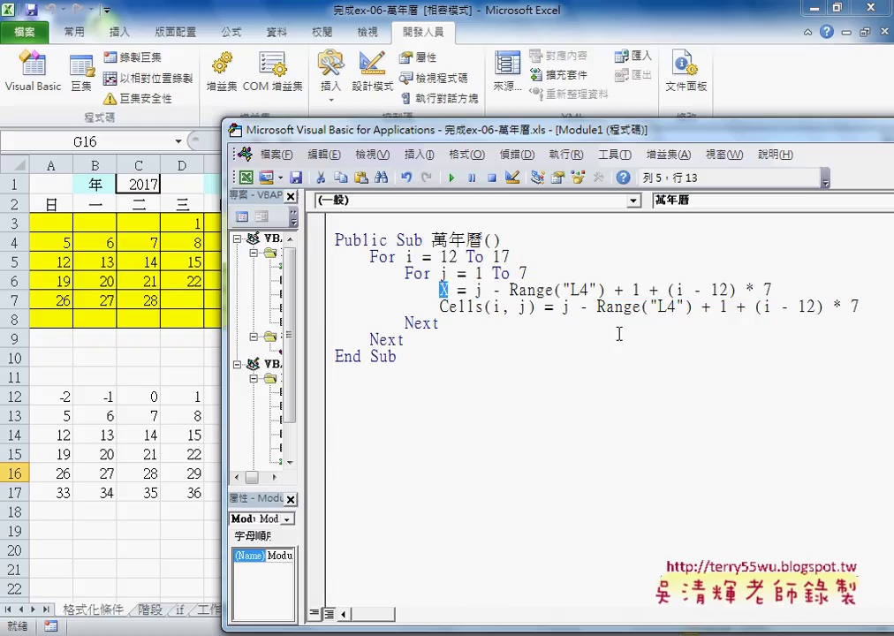
{"action": "left_click", "coordinate": [559, 309]}
{"action": "double_click", "coordinate": [444, 290]}
- Replace the formula on the Cells line with the variable X
{"action": "left_click_drag", "start_coordinate": [475, 289], "coordinate": [765, 289]}
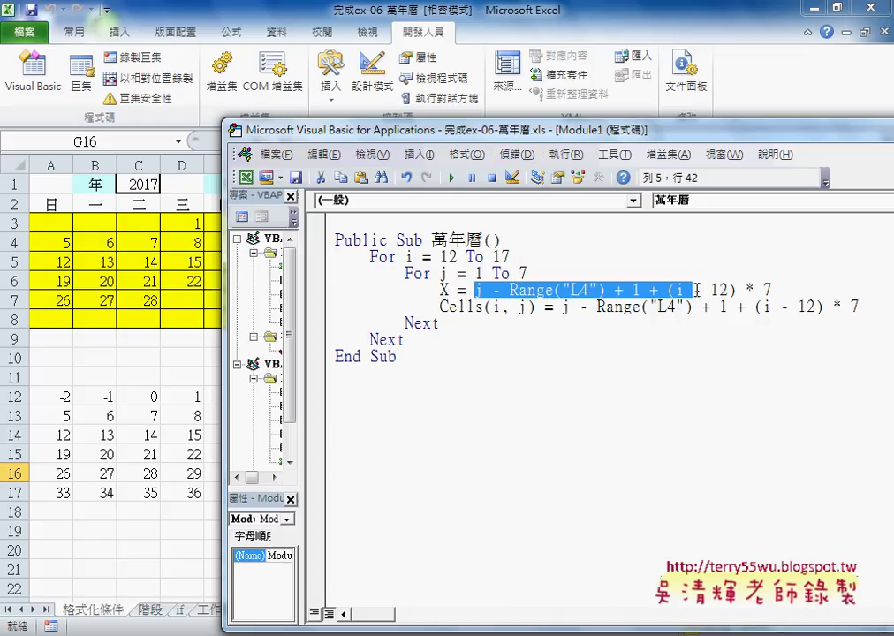
{"action": "left_click", "coordinate": [441, 290]}
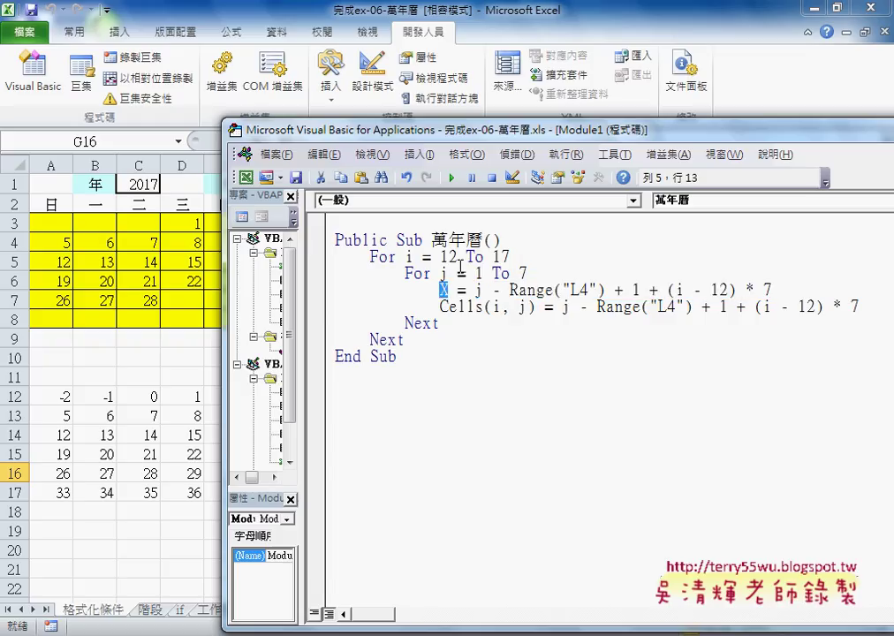
{"action": "left_click_drag", "start_coordinate": [474, 289], "coordinate": [775, 289]}
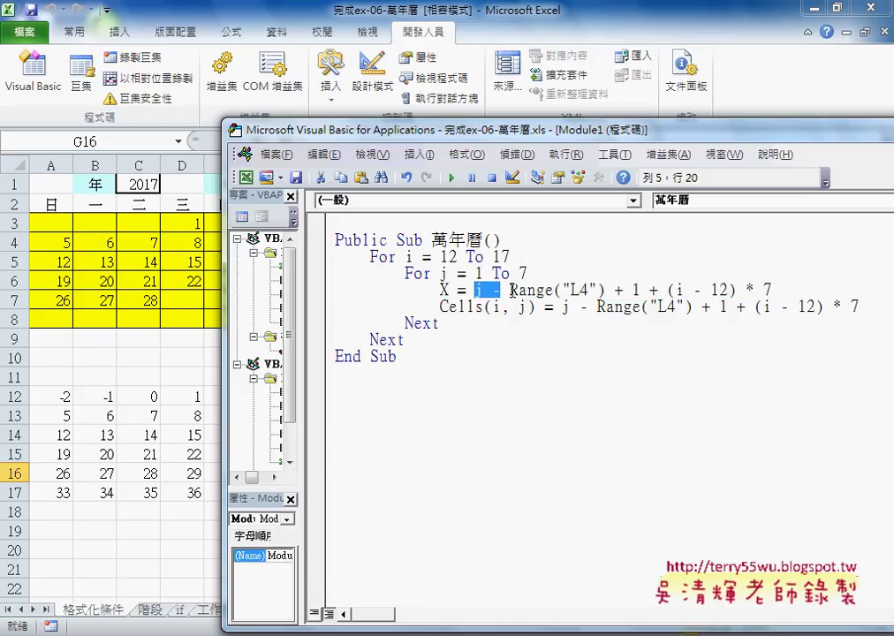
{"action": "left_click", "coordinate": [774, 289]}
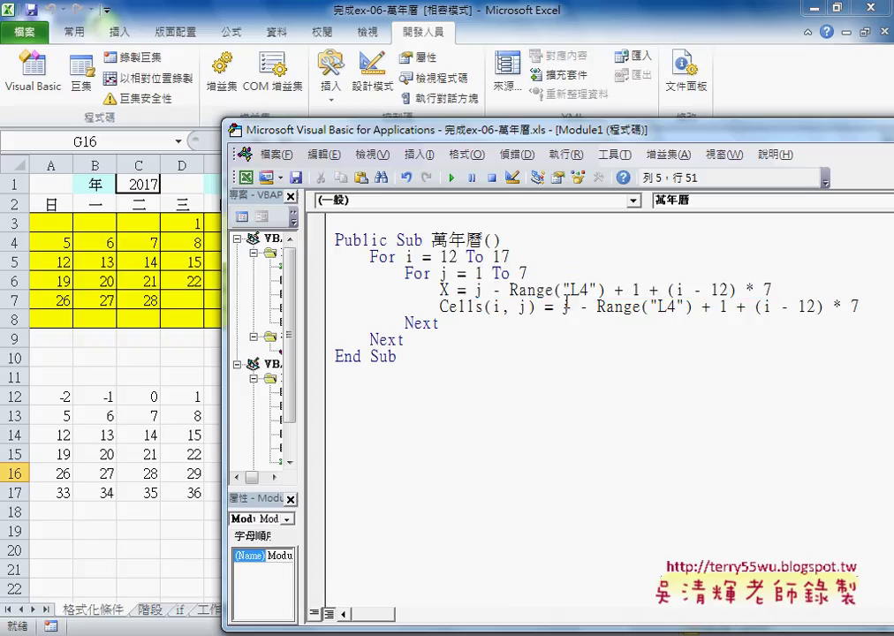
{"action": "left_click_drag", "start_coordinate": [562, 306], "coordinate": [859, 306]}
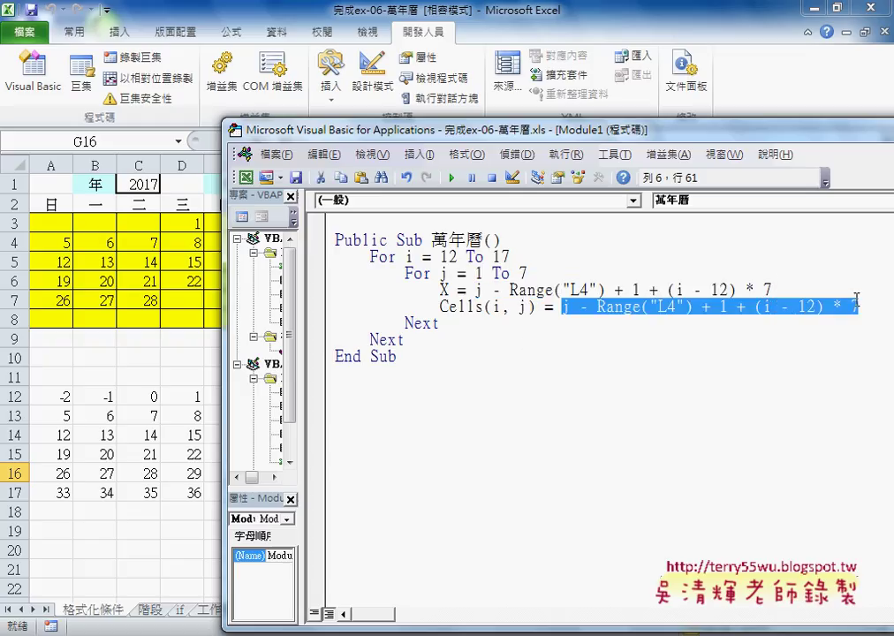
{"action": "type", "text": "X"}
- Add 'If X < 1 Or X > Range("L3") Then' on a new line below the X assignment
{"action": "left_click", "coordinate": [820, 290]}
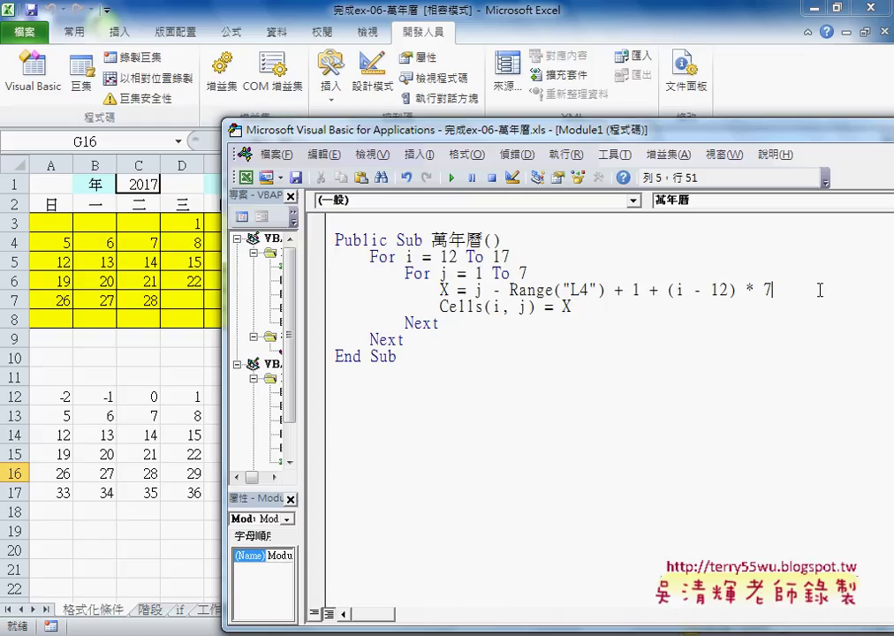
{"action": "key", "text": "Return"}
{"action": "type", "text": "if "}
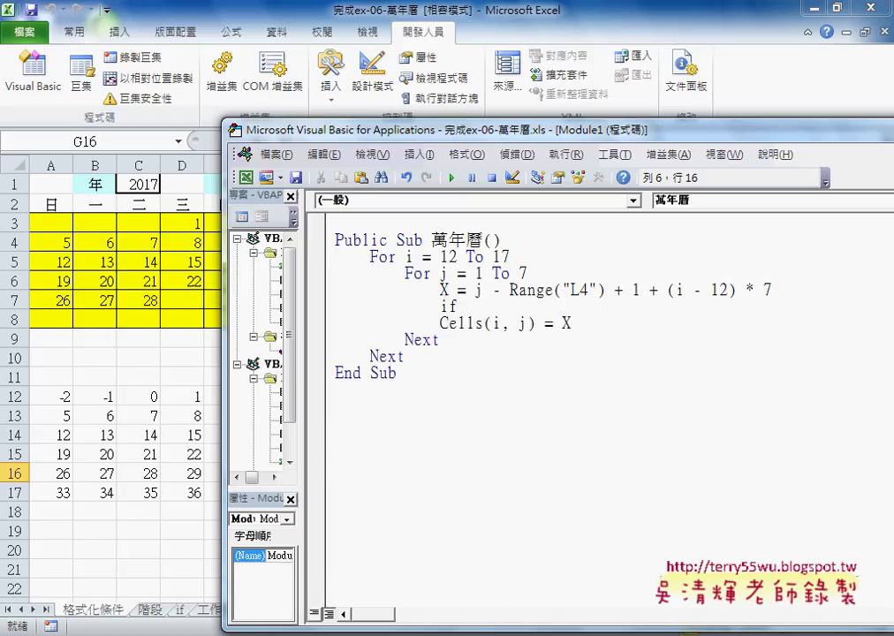
{"action": "type", "text": "X"}
{"action": "type", "text": "<"}
{"action": "type", "text": "1"}
{"action": "type", "text": " or "}
{"action": "type", "text": "X"}
{"action": "type", "text": ">"}
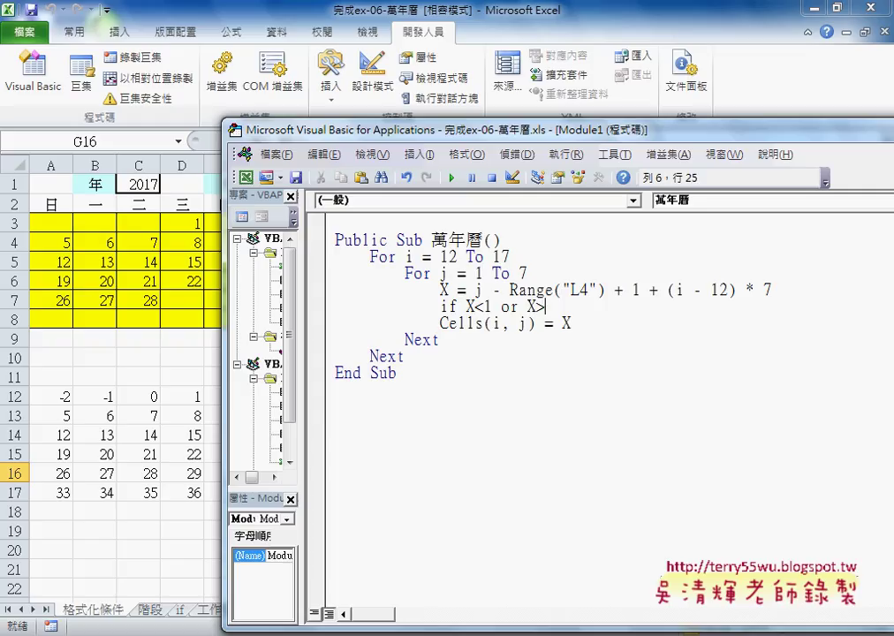
{"action": "type", "text": "r"}
{"action": "type", "text": "an"}
{"action": "type", "text": "ge("}
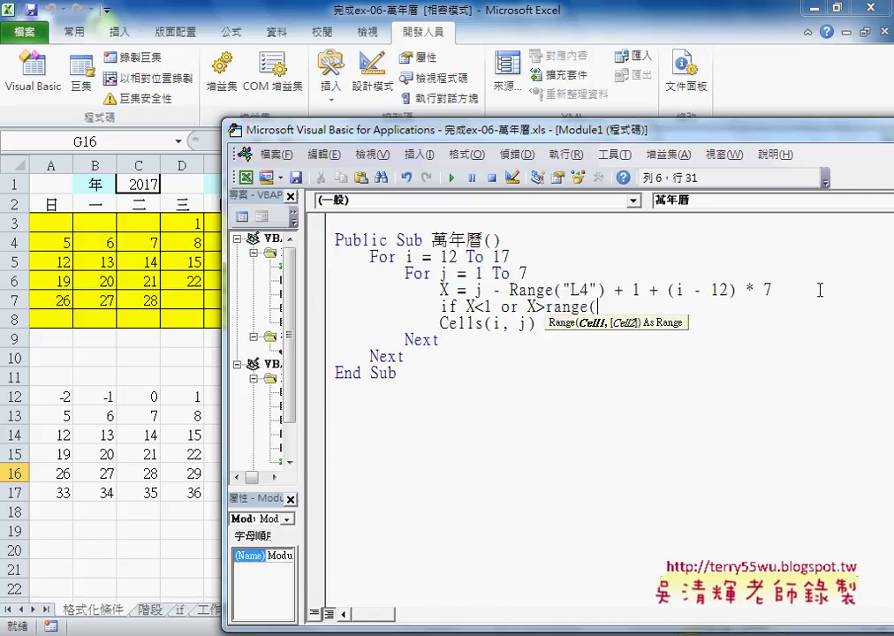
{"action": "type", "text": "\"L3"}
{"action": "type", "text": "\")"}
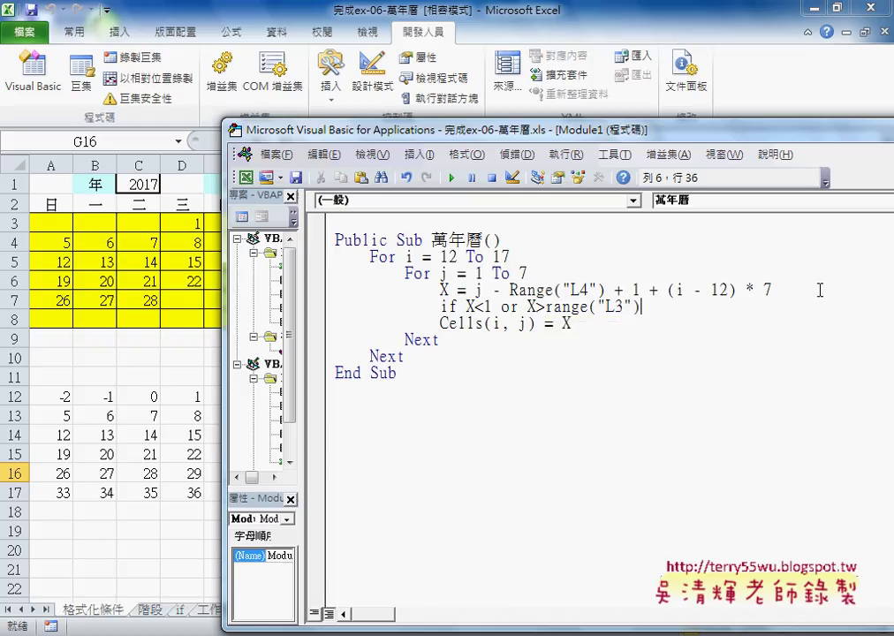
{"action": "type", "text": " t"}
{"action": "type", "text": "hen"}
{"action": "key", "text": "Return"}
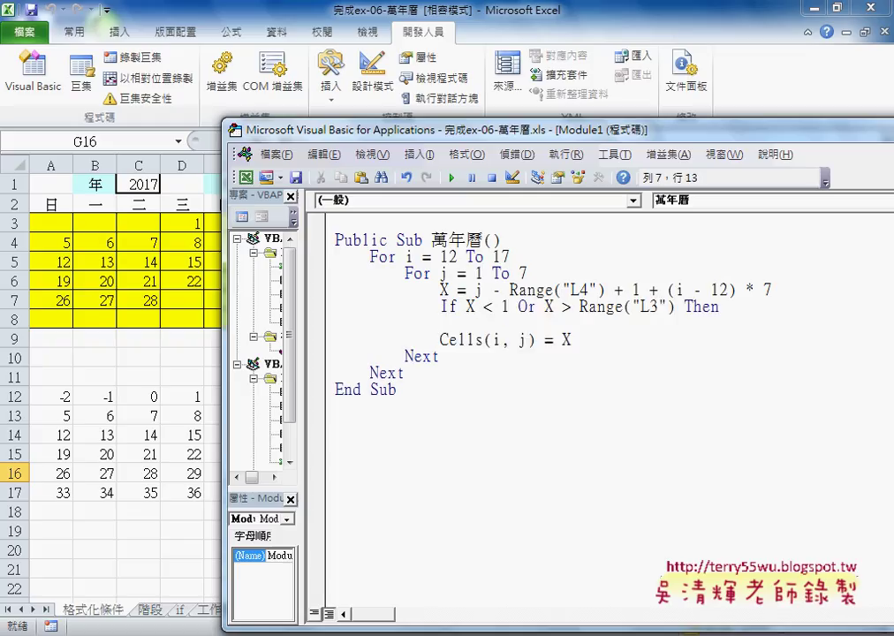
- Under Then, add the indented line Cells(i, j) = "" to blank out-of-month cells
{"action": "key", "text": "Tab"}
{"action": "type", "text": "cel"}
{"action": "type", "text": "ls("}
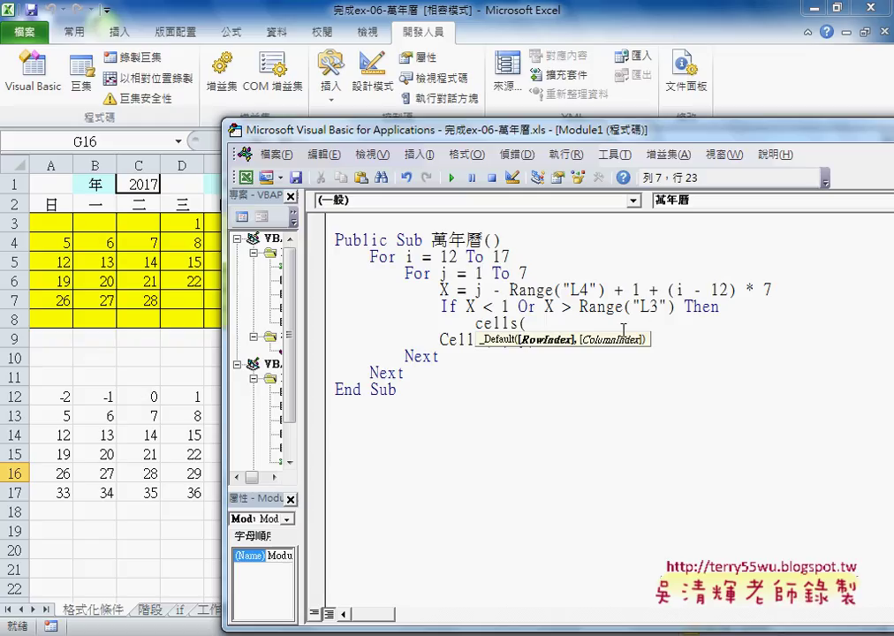
{"action": "type", "text": "i"}
{"action": "type", "text": ",j)"}
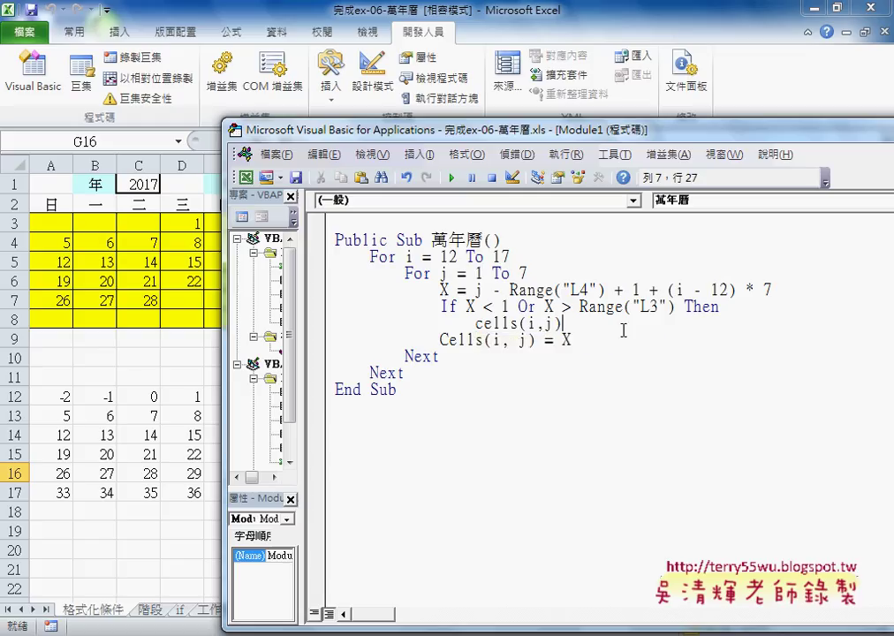
{"action": "type", "text": "=\"\""}
{"action": "key", "text": "Return"}
- Add Else and indent the Cells(i, j) = X line beneath it
{"action": "key", "text": "BackSpace"}
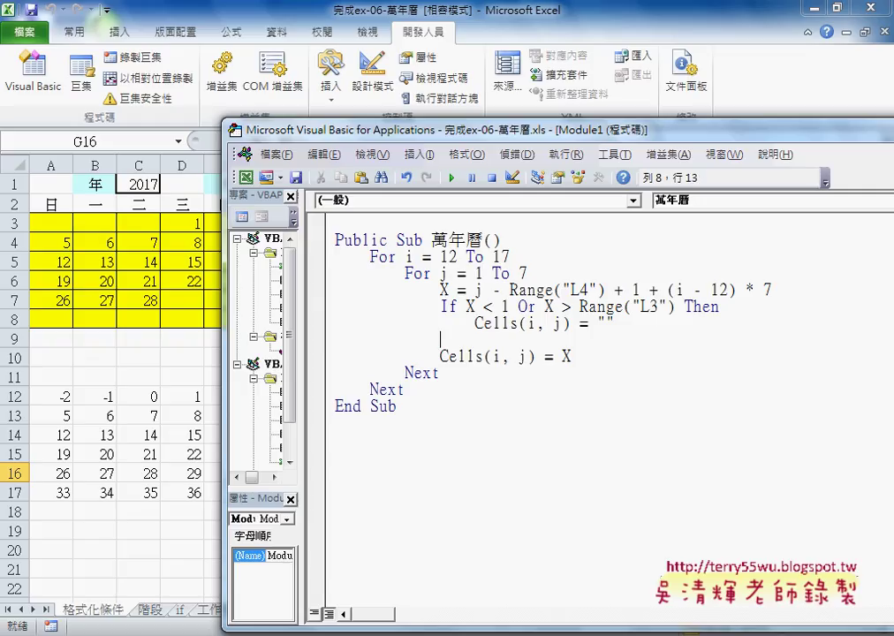
{"action": "type", "text": "els"}
{"action": "key", "text": "Left"}
{"action": "key", "text": "Left"}
{"action": "key", "text": "Right"}
{"action": "key", "text": "Right"}
{"action": "type", "text": "e"}
{"action": "key", "text": "Down"}
{"action": "key", "text": "Left"}
{"action": "key", "text": "Left"}
{"action": "key", "text": "Left"}
{"action": "key", "text": "Left"}
{"action": "key", "text": "Tab"}
- Close the condition with End If after the X assignment
{"action": "key", "text": "End"}
{"action": "key", "text": "Return"}
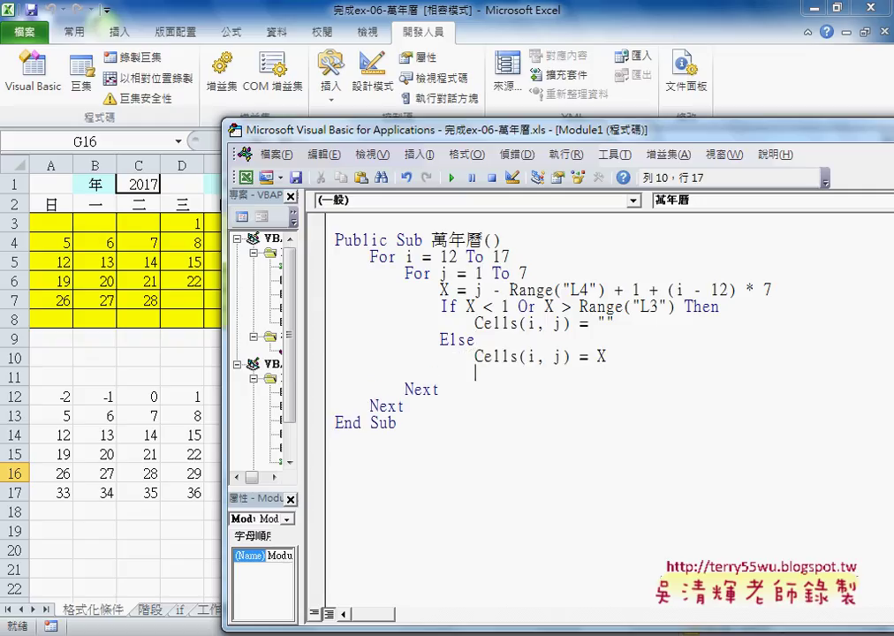
{"action": "key", "text": "BackSpace"}
{"action": "type", "text": "e"}
{"action": "type", "text": "ndif"}
{"action": "key", "text": "Left"}
{"action": "key", "text": "Left"}
{"action": "key", "text": "Down"}
- Start debugging the 萬年曆 macro with F8 and select the calendar block A12:G17
{"action": "left_click_drag", "start_coordinate": [334, 130], "coordinate": [554, 140]}
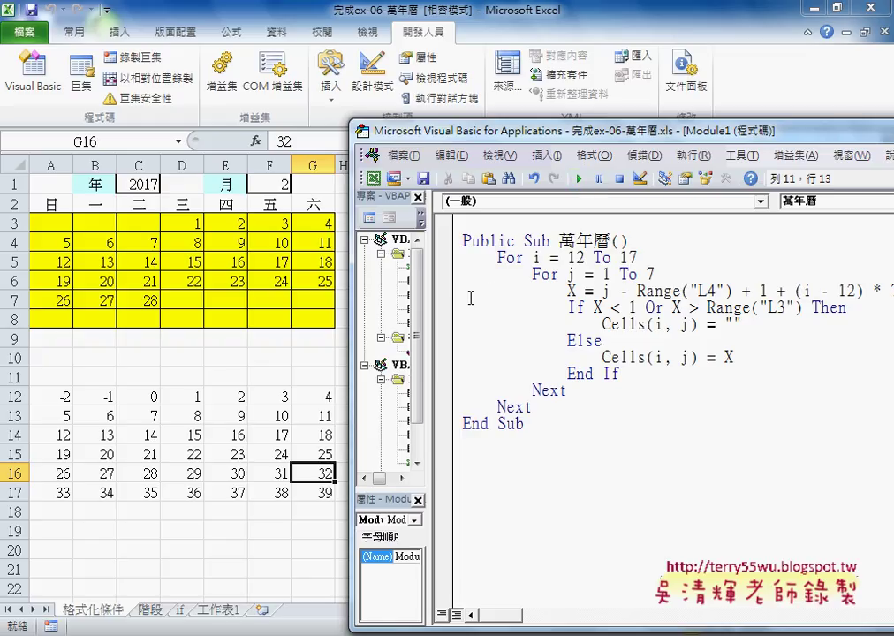
{"action": "left_click", "coordinate": [594, 281]}
{"action": "key", "text": "F8"}
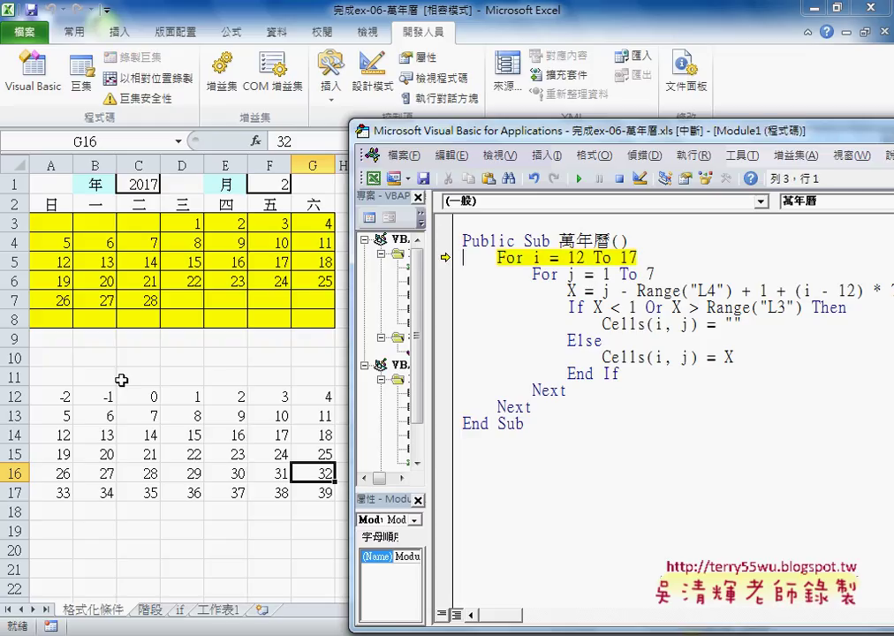
{"action": "left_click_drag", "start_coordinate": [52, 396], "coordinate": [322, 492]}
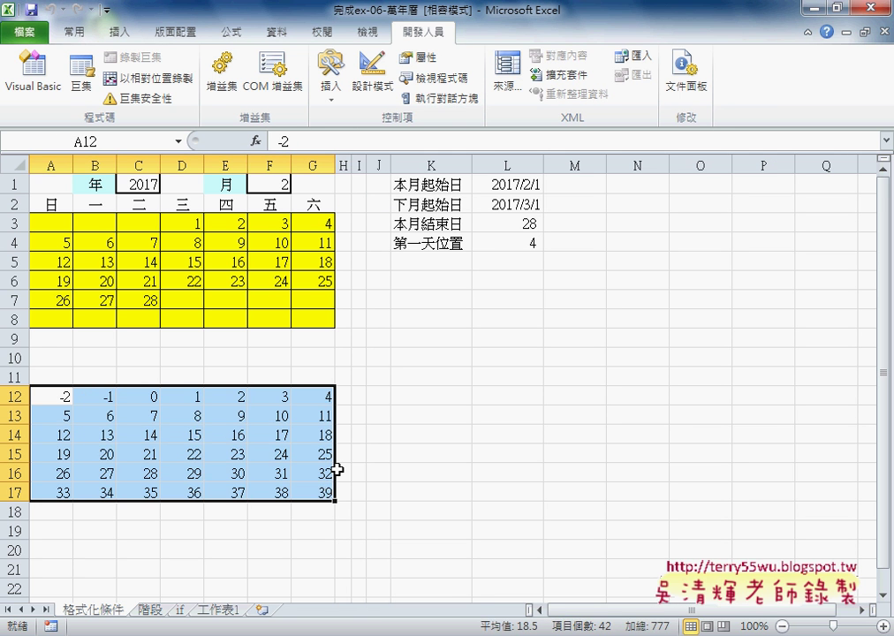
- Clear A12:G17 and step through the blanked cells for X = -2 to 0 until X = 1 is written
{"action": "key", "text": "Delete"}
{"action": "mouse_move", "coordinate": [346, 635]}
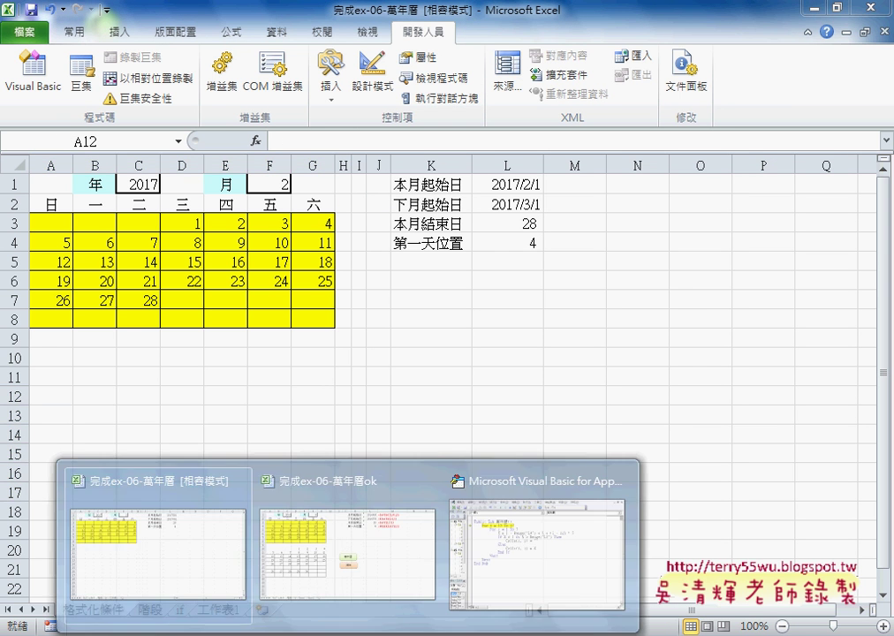
{"action": "left_click", "coordinate": [534, 547]}
{"action": "key", "text": "F8"}
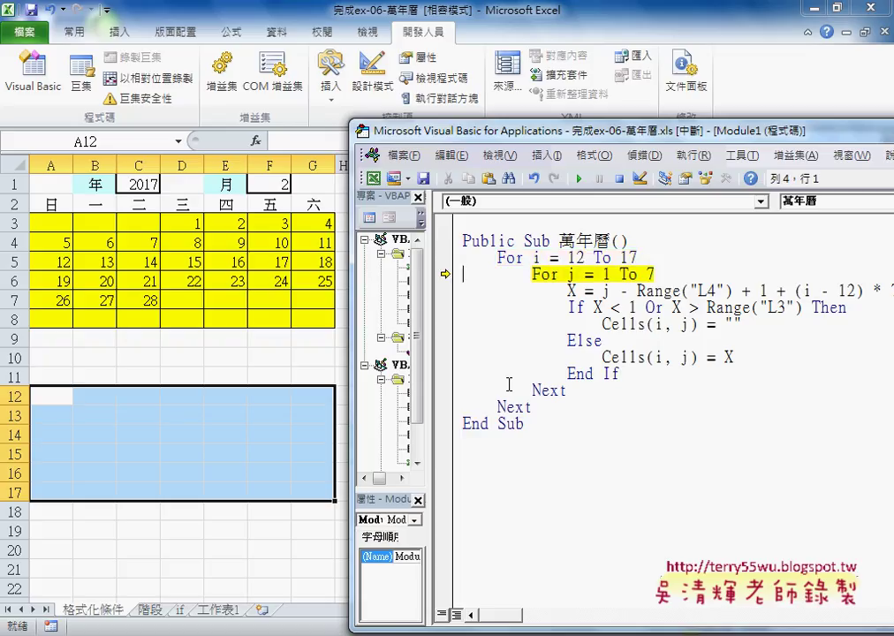
{"action": "key", "text": "F8"}
{"action": "key", "text": "F8"}
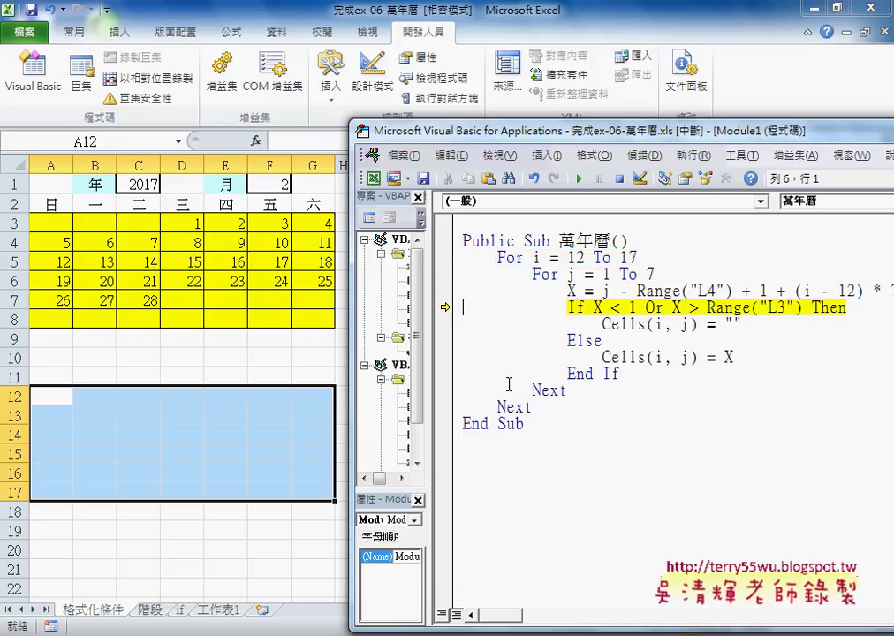
{"action": "mouse_move", "coordinate": [572, 289]}
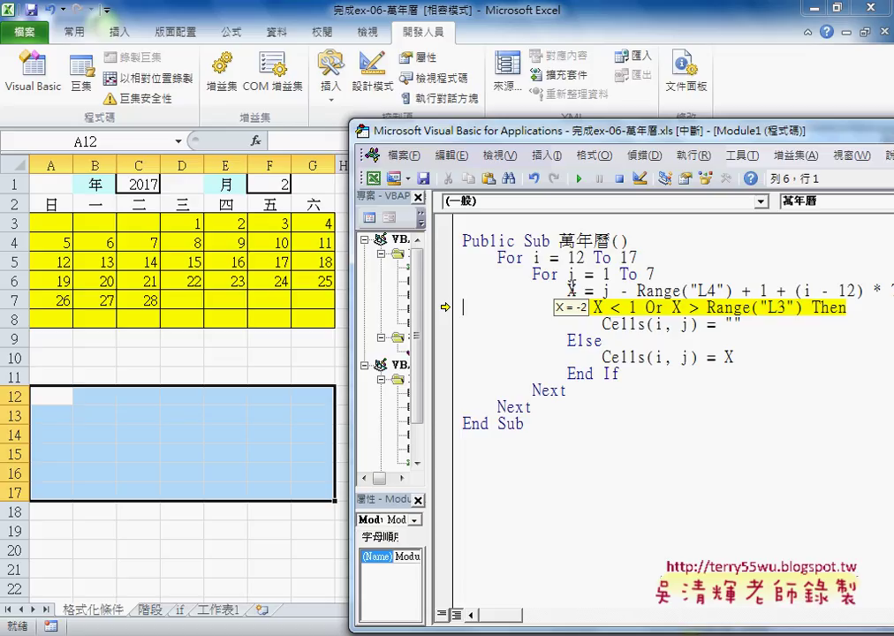
{"action": "key", "text": "F8"}
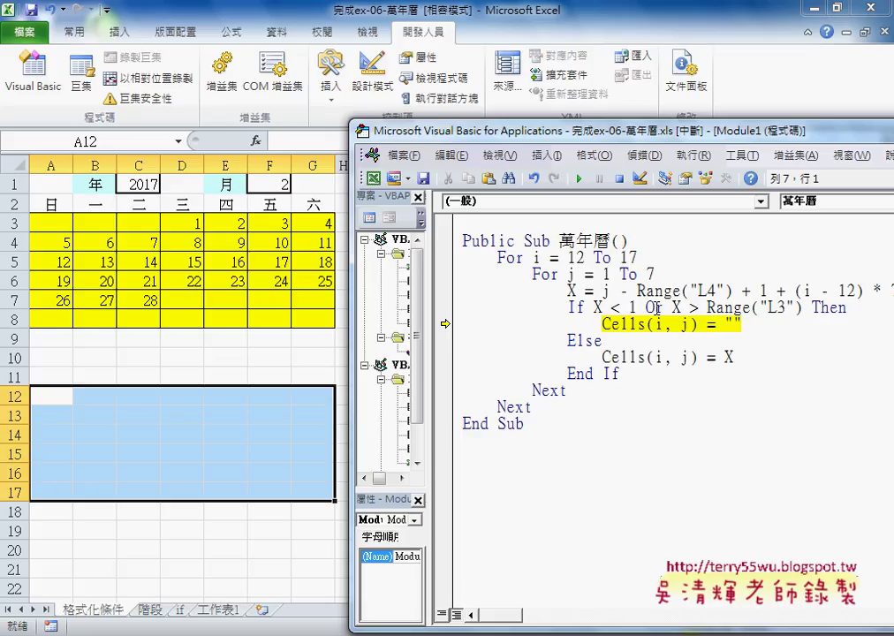
{"action": "key", "text": "F8"}
{"action": "key", "text": "F8"}
{"action": "key", "text": "F8"}
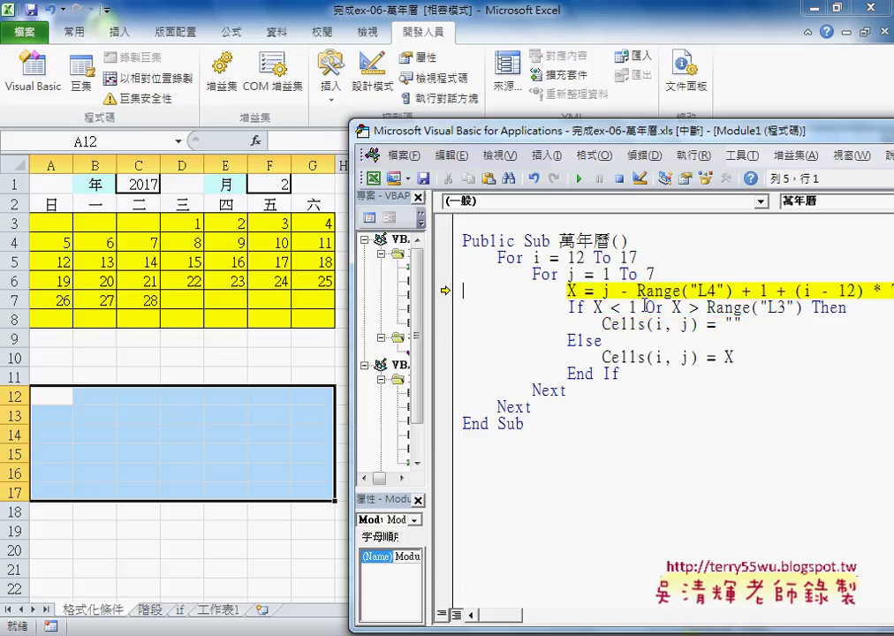
{"action": "key", "text": "F8"}
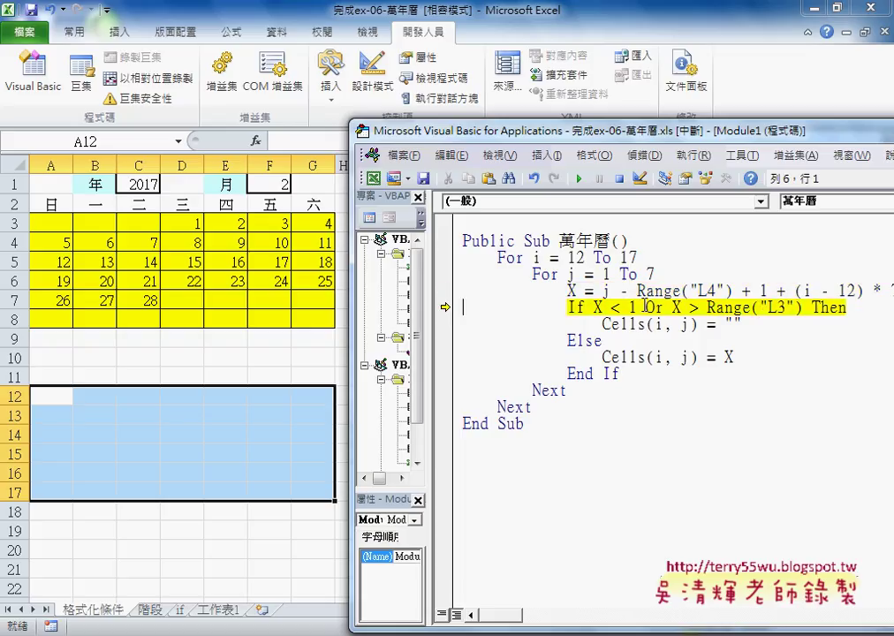
{"action": "key", "text": "F8"}
{"action": "key", "text": "F8"}
{"action": "key", "text": "F8"}
{"action": "key", "text": "F8"}
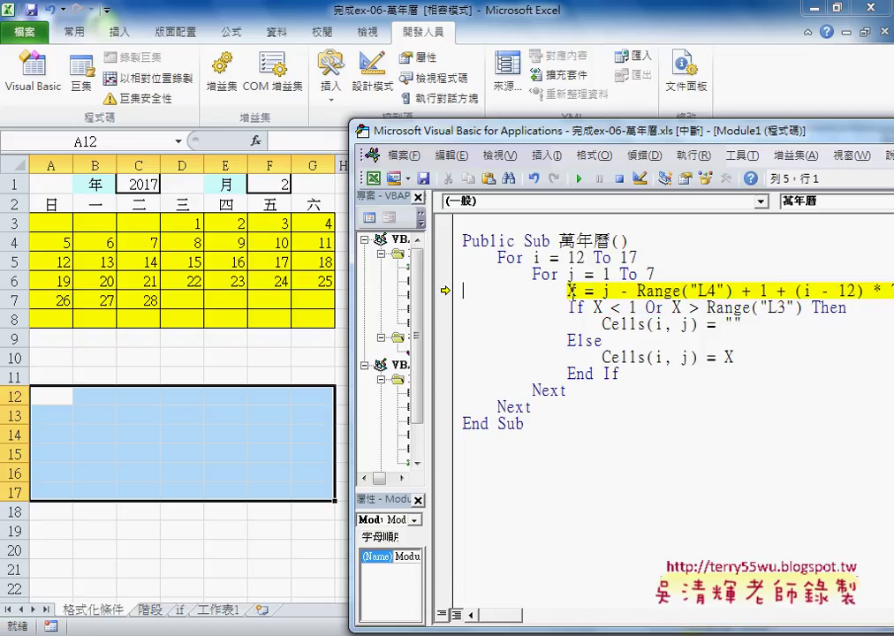
{"action": "key", "text": "F8"}
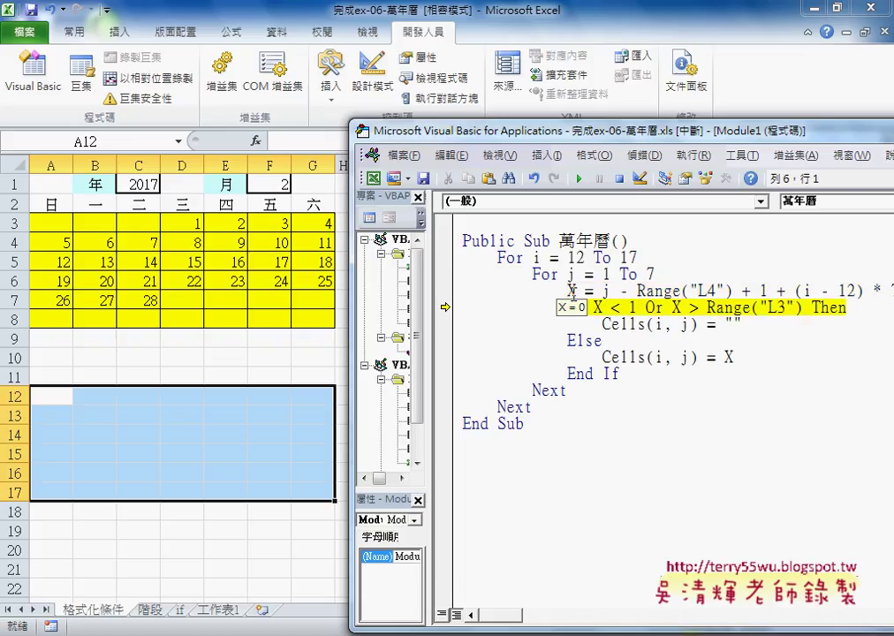
{"action": "key", "text": "F8"}
{"action": "key", "text": "F8"}
{"action": "key", "text": "F8"}
{"action": "key", "text": "F8"}
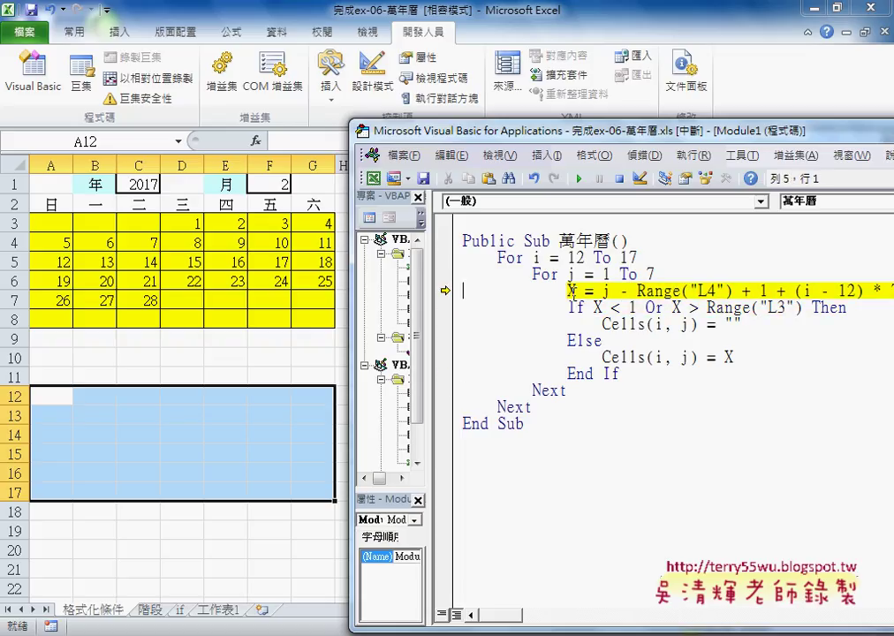
{"action": "key", "text": "F8"}
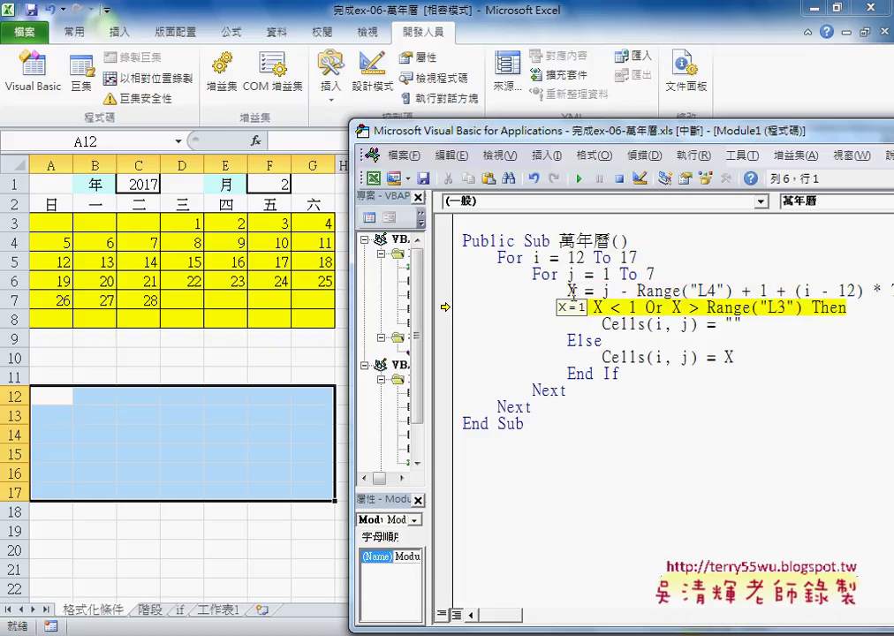
{"action": "key", "text": "F8"}
{"action": "key", "text": "F8"}
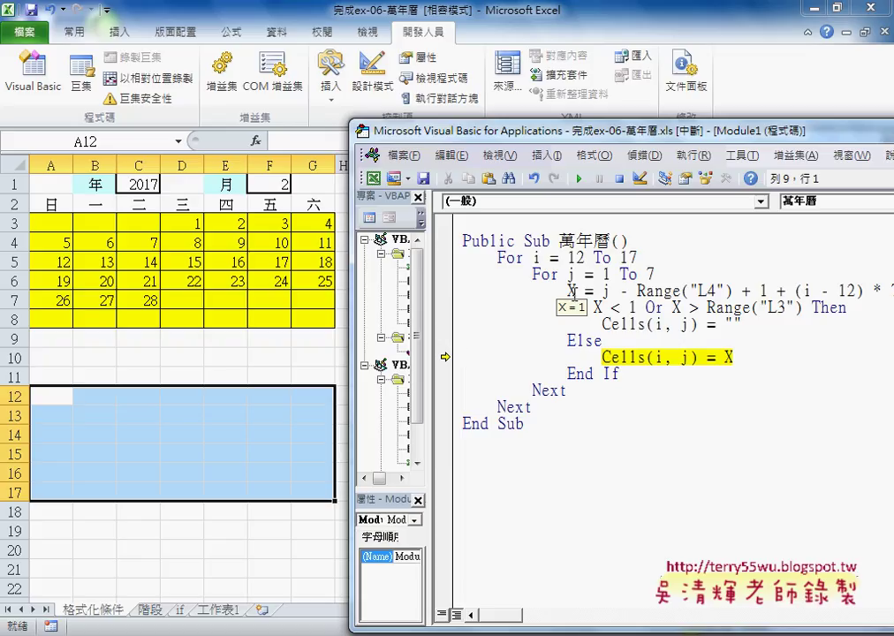
{"action": "key", "text": "F8"}
- Keep stepping with F8 to fill February's dates through row 16, skipping out-of-month cells
{"action": "key", "text": "F8"}
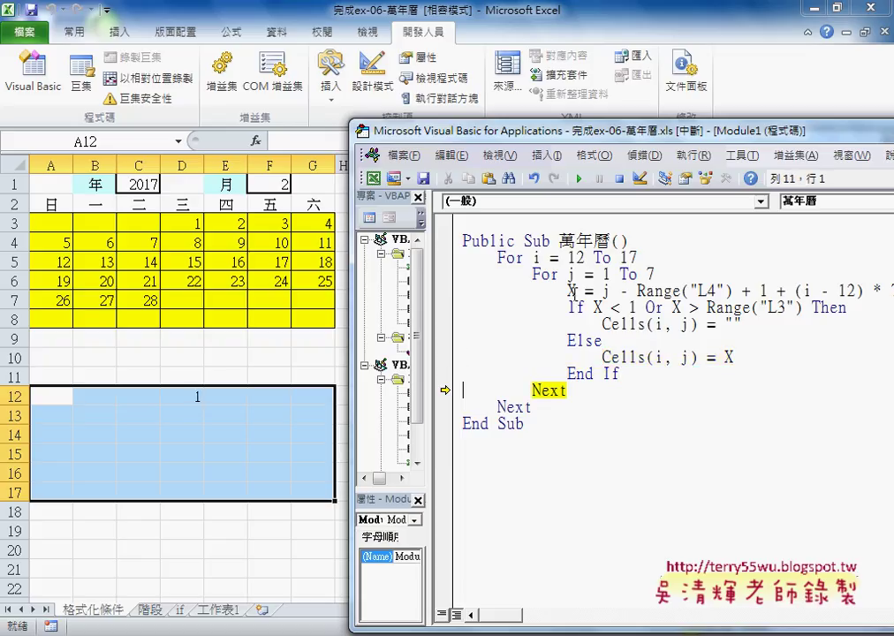
{"action": "key", "text": "F8"}
{"action": "key", "text": "F8"}
{"action": "key", "text": "F8"}
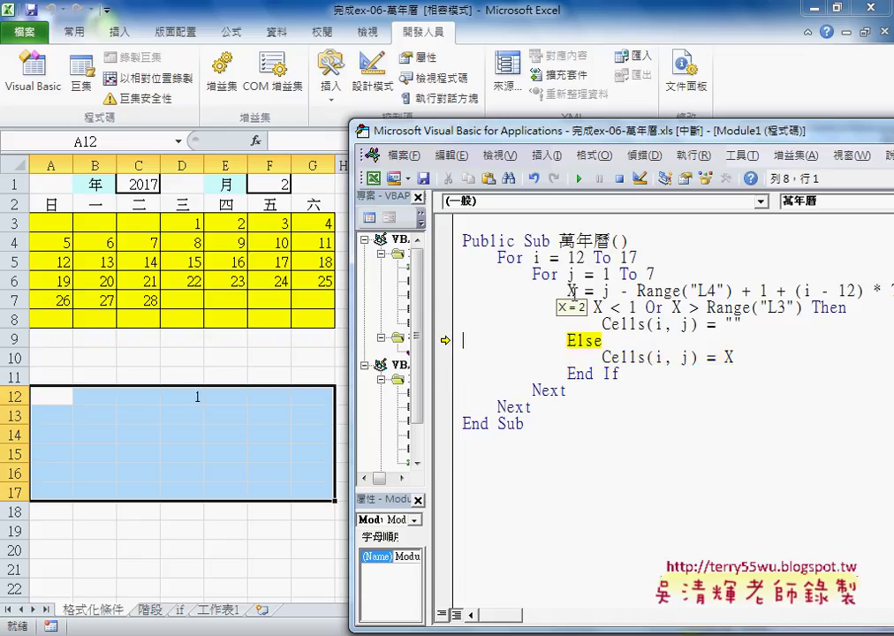
{"action": "key", "text": "F8"}
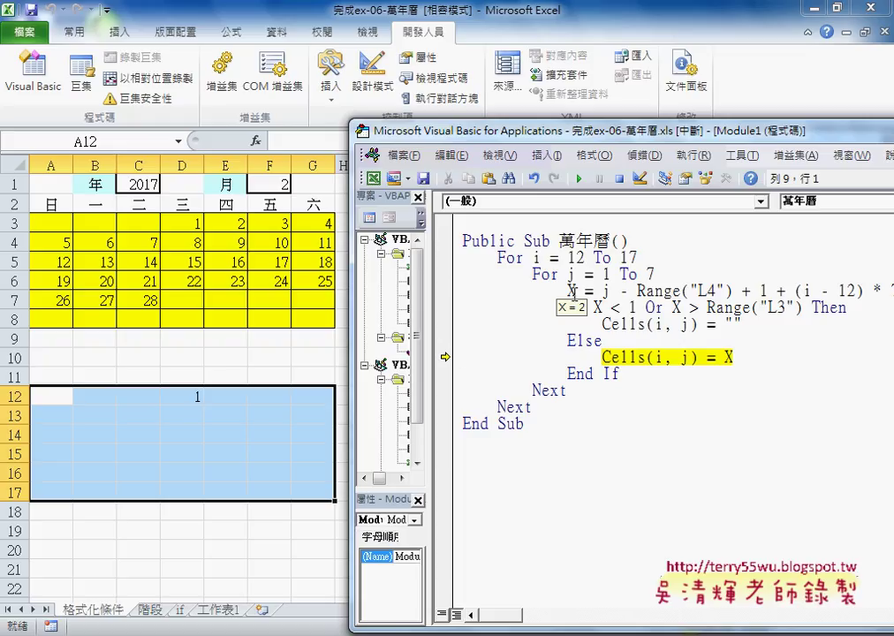
{"action": "key", "text": "F8"}
{"action": "key", "text": "F8"}
{"action": "key", "text": "F8"}
{"action": "key", "text": "F8"}
{"action": "key", "text": "F8"}
{"action": "key", "text": "F8"}
{"action": "key", "text": "F8"}
{"action": "key", "text": "F8"}
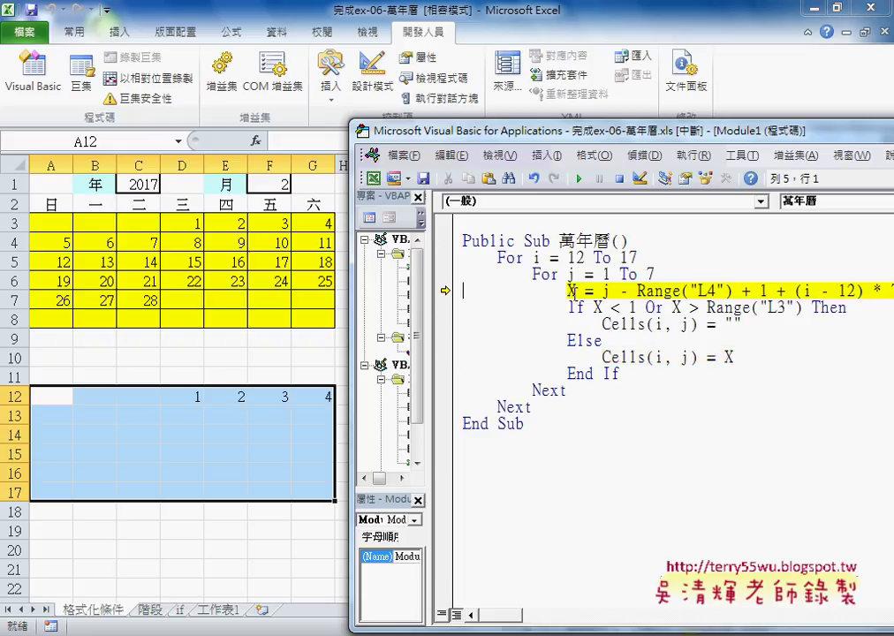
{"action": "key", "text": "F8"}
{"action": "key", "text": "F8"}
{"action": "key", "text": "F8"}
{"action": "key", "text": "F8"}
{"action": "key", "text": "F8"}
{"action": "key", "text": "F8"}
{"action": "key", "text": "F8"}
{"action": "key", "text": "F8"}
{"action": "key", "text": "F8"}
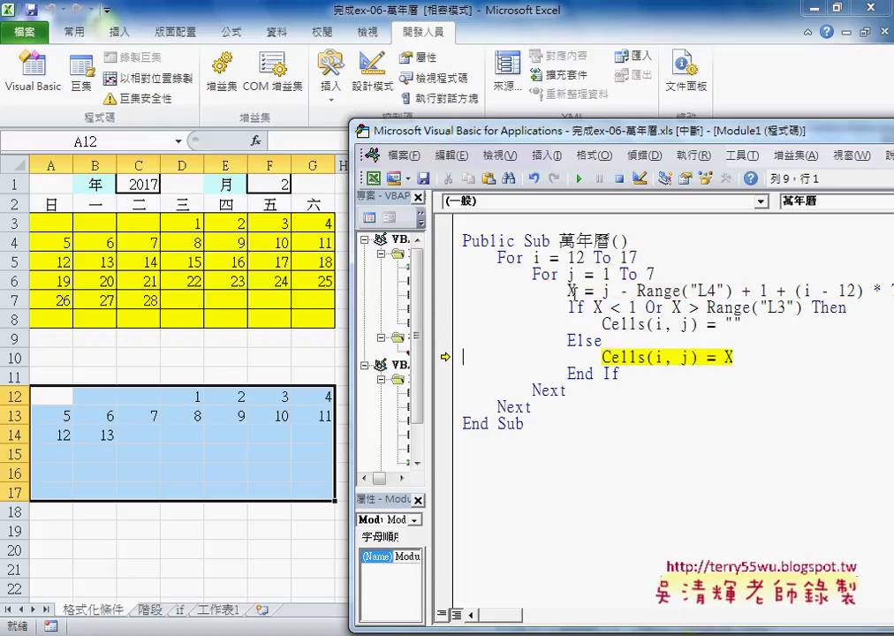
{"action": "key", "text": "F8"}
{"action": "key", "text": "F8"}
{"action": "key", "text": "F8"}
{"action": "key", "text": "F8"}
{"action": "key", "text": "F8"}
{"action": "key", "text": "F8"}
{"action": "key", "text": "F8"}
{"action": "key", "text": "F8"}
{"action": "key", "text": "F8"}
{"action": "key", "text": "F8"}
{"action": "key", "text": "F8"}
{"action": "key", "text": "F8"}
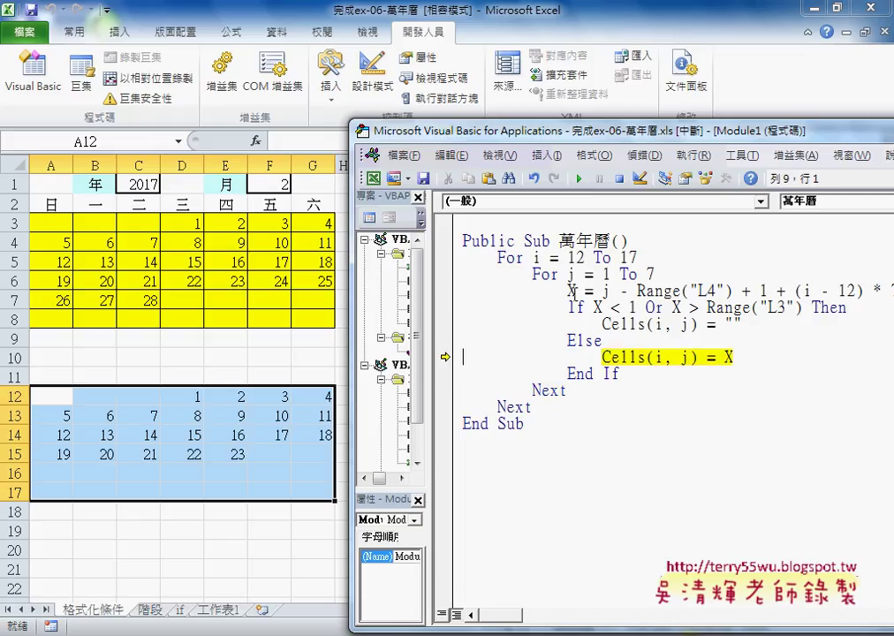
{"action": "key", "text": "F8"}
{"action": "key", "text": "F8"}
{"action": "key", "text": "F8"}
{"action": "key", "text": "F8"}
{"action": "key", "text": "F8"}
{"action": "key", "text": "F8"}
{"action": "key", "text": "F8"}
{"action": "key", "text": "F8"}
{"action": "key", "text": "F8"}
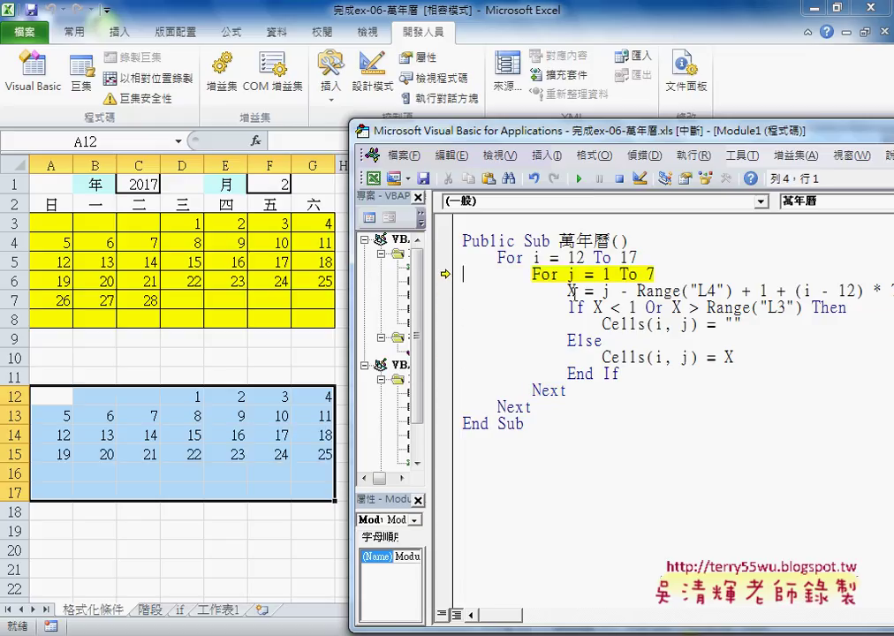
{"action": "key", "text": "F8"}
{"action": "key", "text": "F8"}
{"action": "key", "text": "F8"}
{"action": "key", "text": "F8"}
{"action": "key", "text": "F8"}
{"action": "key", "text": "F8"}
{"action": "key", "text": "F8"}
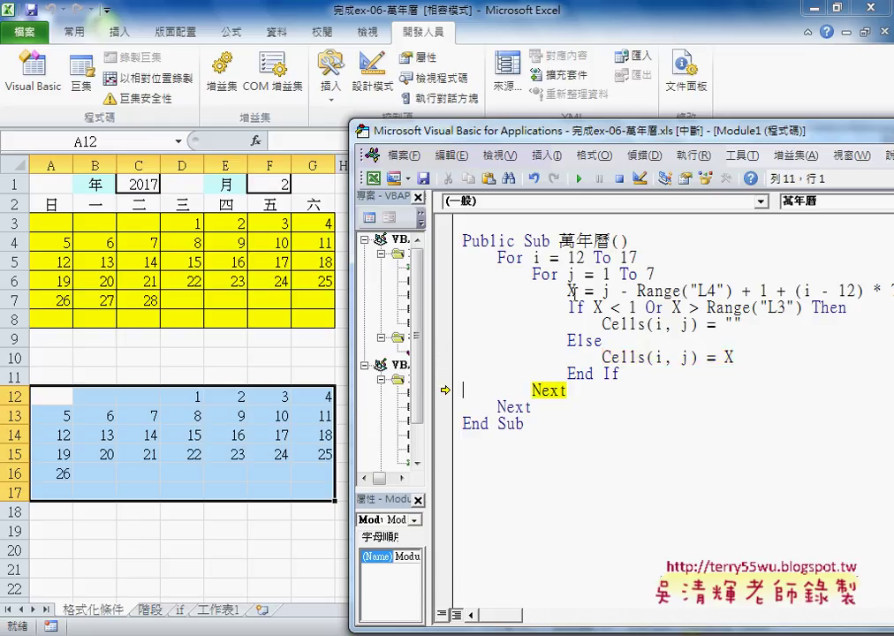
{"action": "key", "text": "F8"}
{"action": "key", "text": "F8"}
{"action": "key", "text": "F8"}
{"action": "key", "text": "F8"}
{"action": "key", "text": "F8"}
{"action": "key", "text": "F8"}
{"action": "key", "text": "F8"}
{"action": "key", "text": "F8"}
{"action": "key", "text": "F8"}
{"action": "key", "text": "F8"}
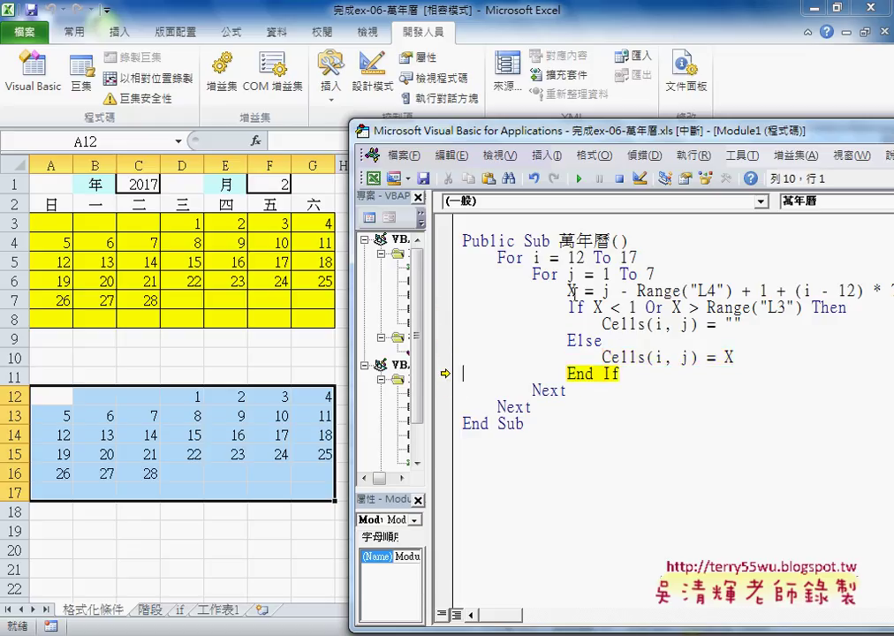
{"action": "key", "text": "F8"}
{"action": "key", "text": "F8"}
{"action": "key", "text": "F8"}
{"action": "key", "text": "F8"}
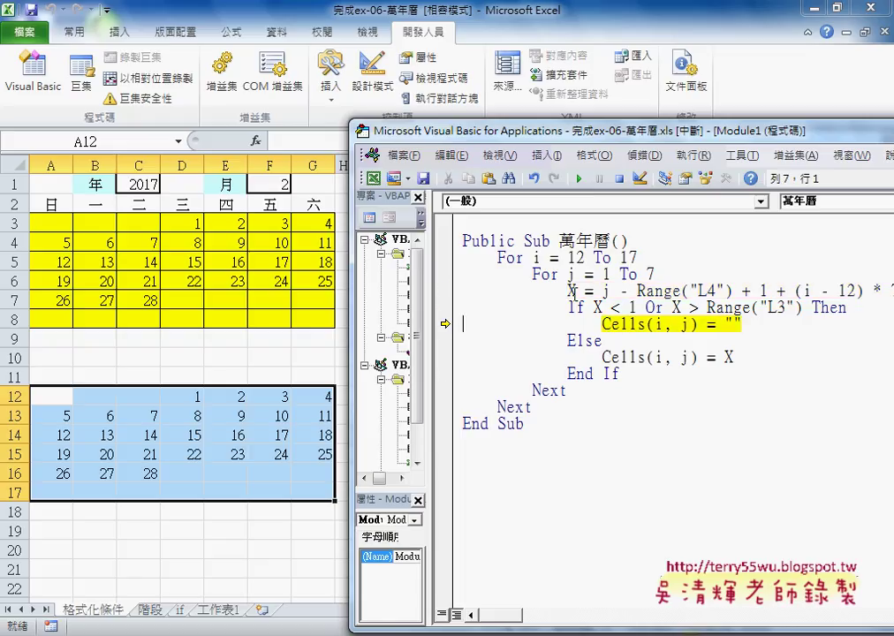
{"action": "key", "text": "F8"}
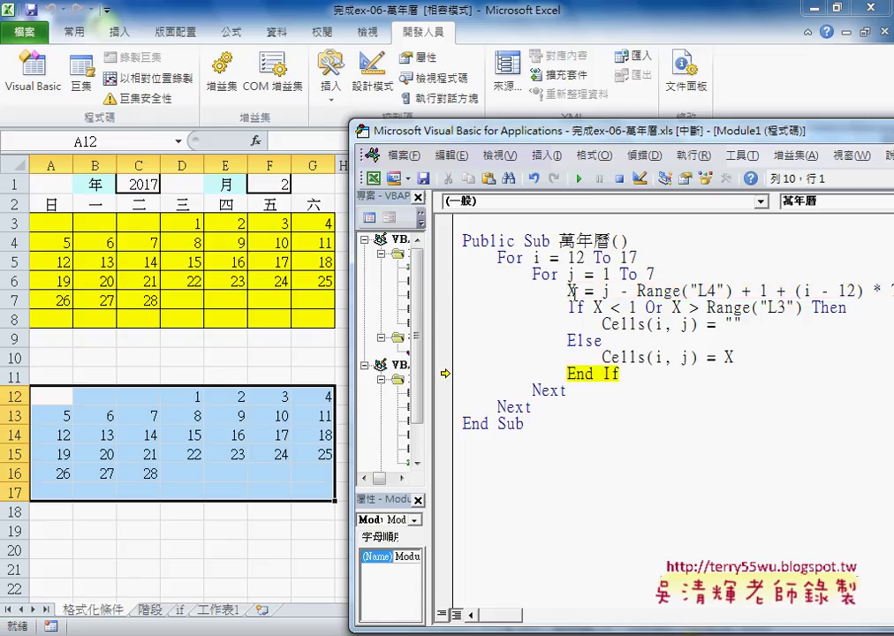
{"action": "key", "text": "F8"}
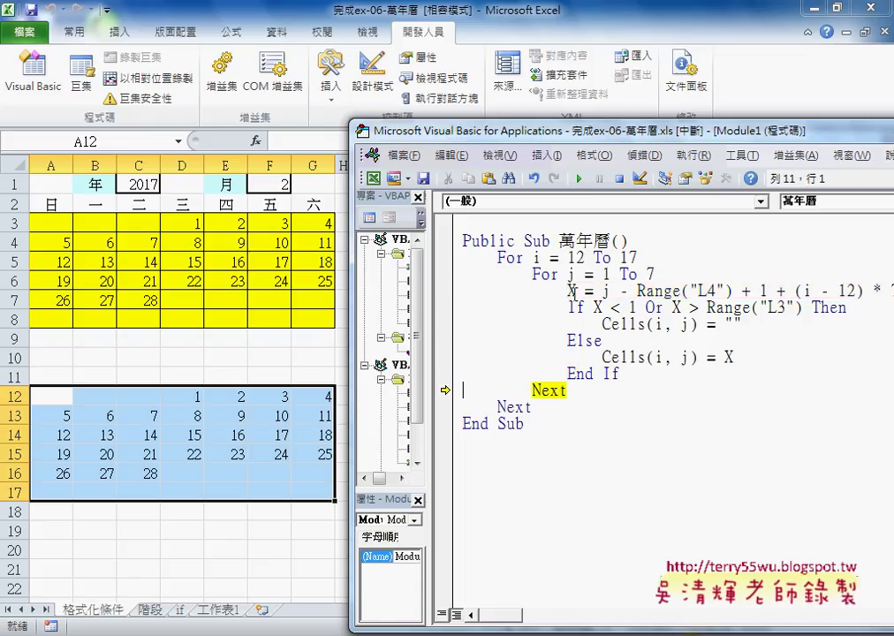
{"action": "key", "text": "F8"}
{"action": "key", "text": "F8"}
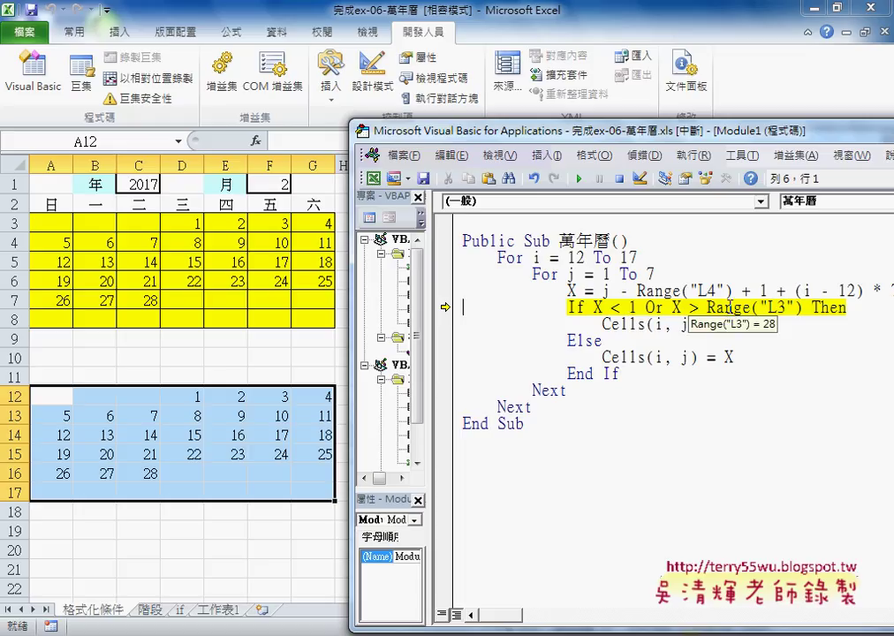
{"action": "mouse_move", "coordinate": [677, 306]}
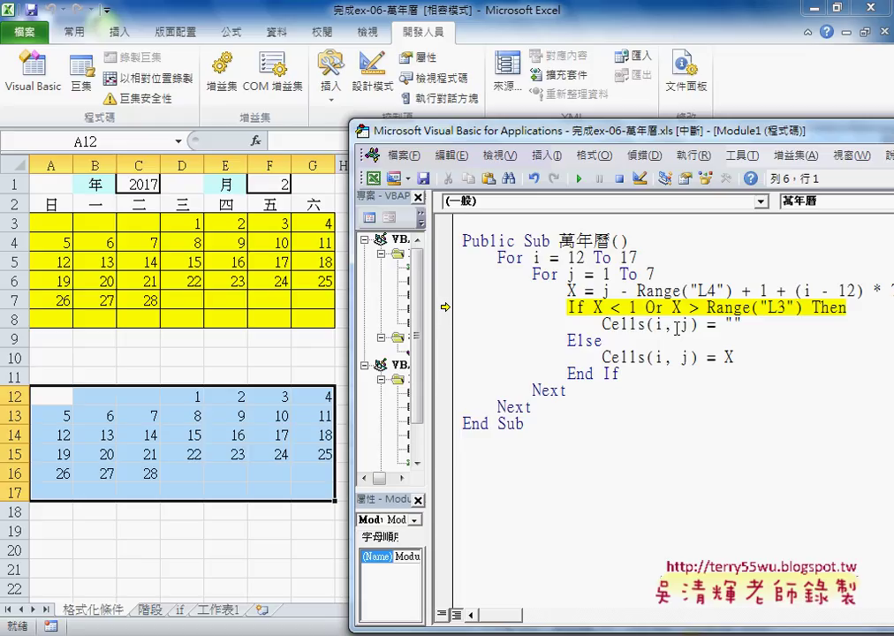
{"action": "key", "text": "F8"}
{"action": "key", "text": "F8"}
{"action": "key", "text": "F8"}
{"action": "key", "text": "F8"}
{"action": "key", "text": "F8"}
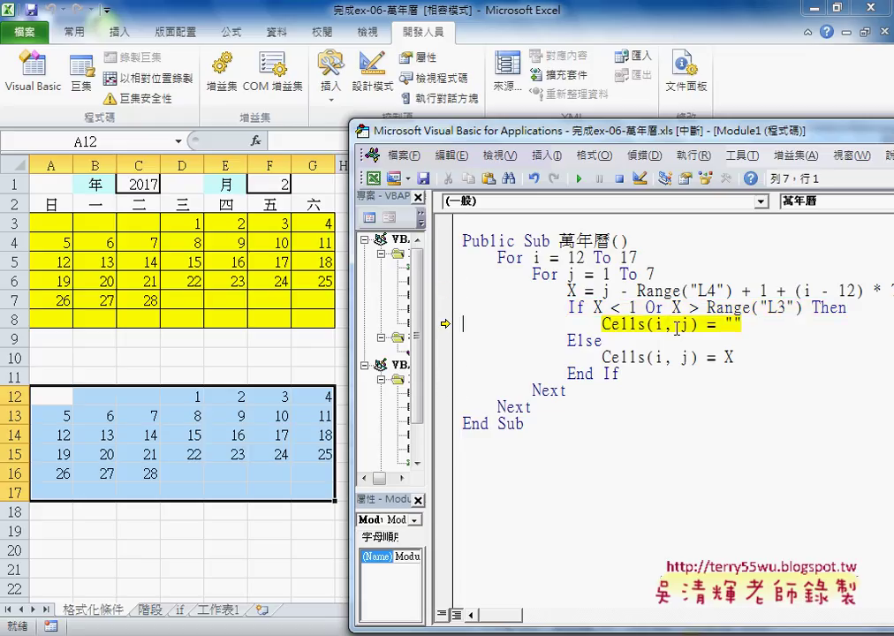
{"action": "key", "text": "F8"}
{"action": "key", "text": "F8"}
{"action": "key", "text": "F8"}
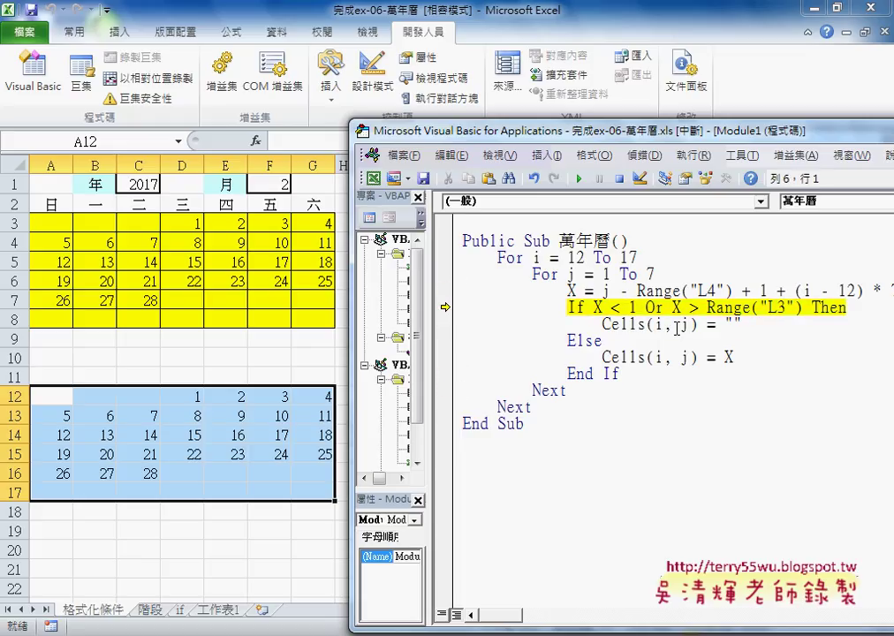
- Let the macro finish, then rearrange the VBA editor and review the complete macro code
{"action": "left_click", "coordinate": [578, 178]}
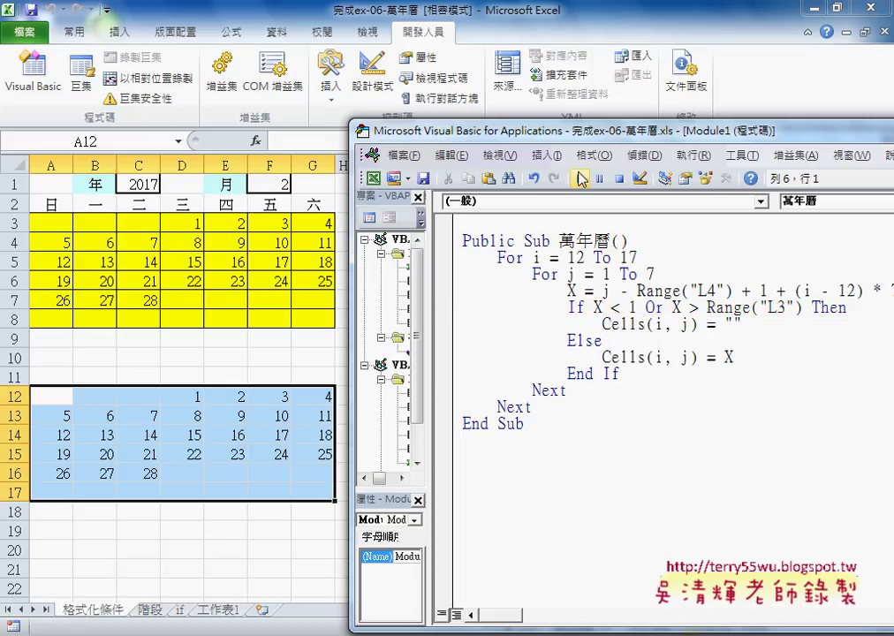
{"action": "left_click_drag", "start_coordinate": [571, 131], "coordinate": [642, 127]}
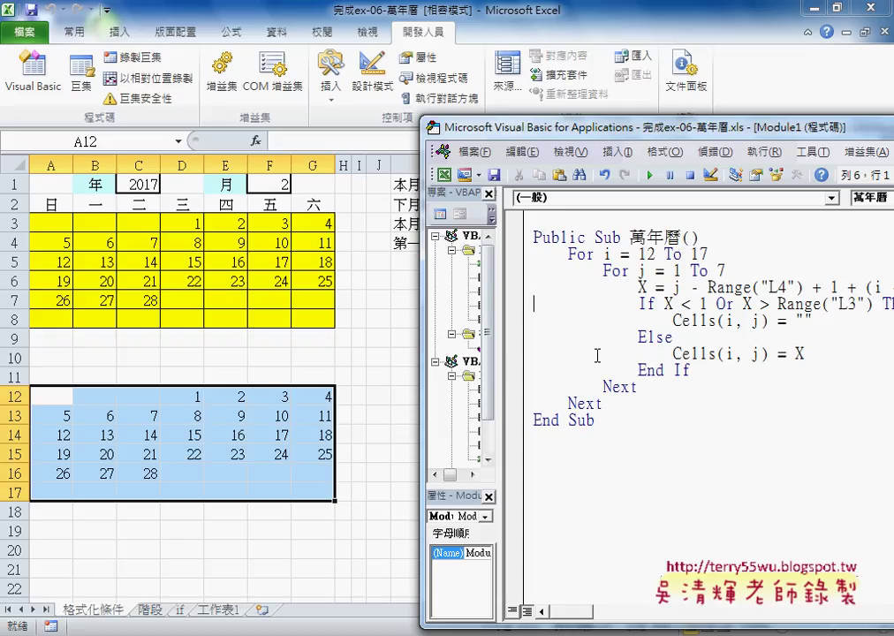
{"action": "left_click", "coordinate": [598, 420]}
{"action": "left_click_drag", "start_coordinate": [598, 420], "coordinate": [414, 187]}
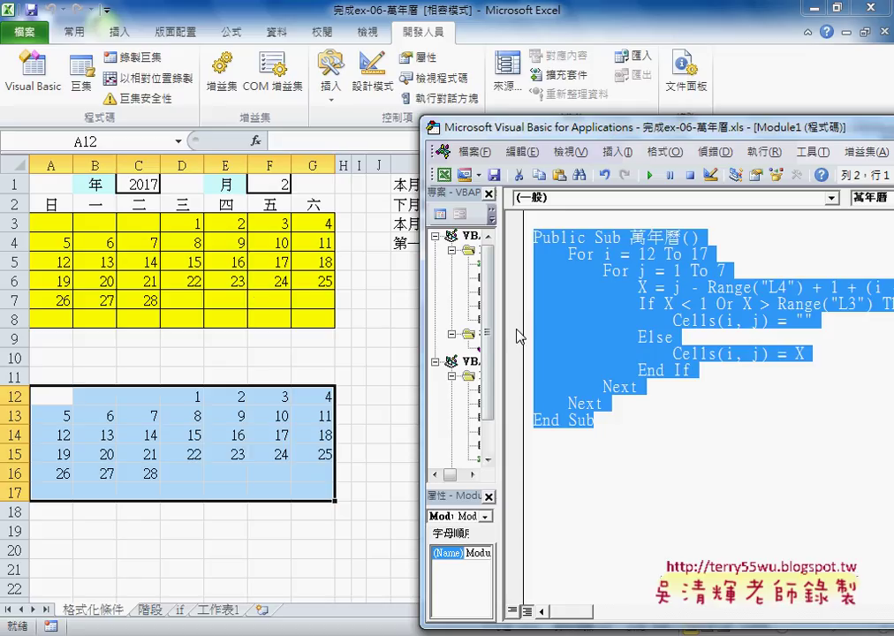
{"action": "left_click_drag", "start_coordinate": [482, 329], "coordinate": [443, 328]}
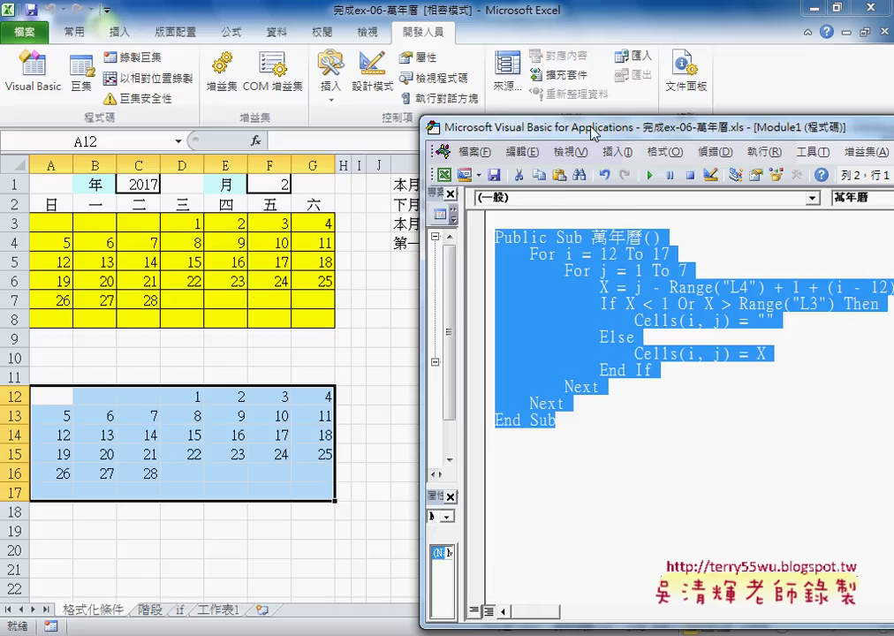
{"action": "left_click_drag", "start_coordinate": [592, 126], "coordinate": [439, 116]}
{"action": "left_click", "coordinate": [518, 408]}
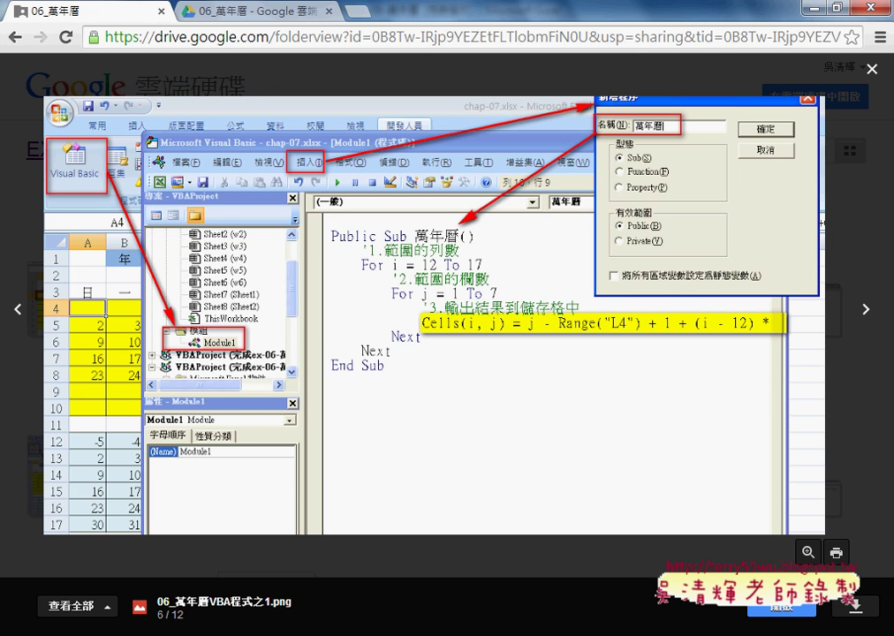
- Page ahead two screenshots to image 8/12, then switch back to Excel's macro editor
{"action": "left_click", "coordinate": [866, 311]}
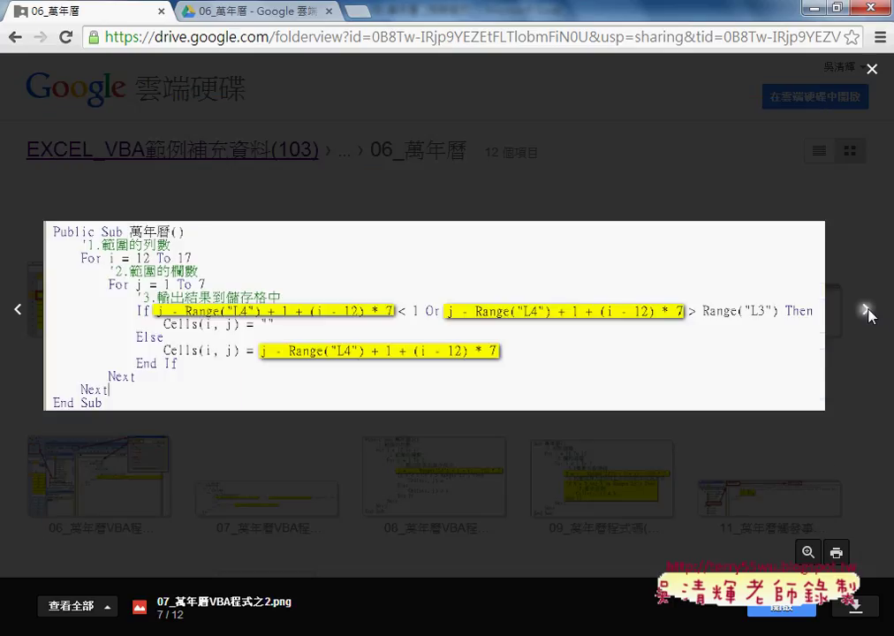
{"action": "left_click", "coordinate": [866, 311]}
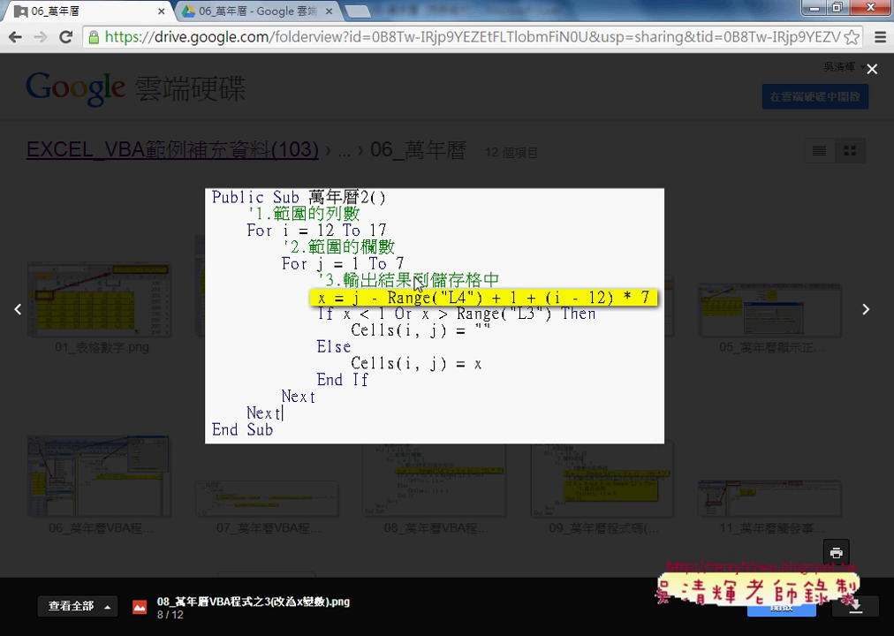
{"action": "left_click", "coordinate": [811, 8]}
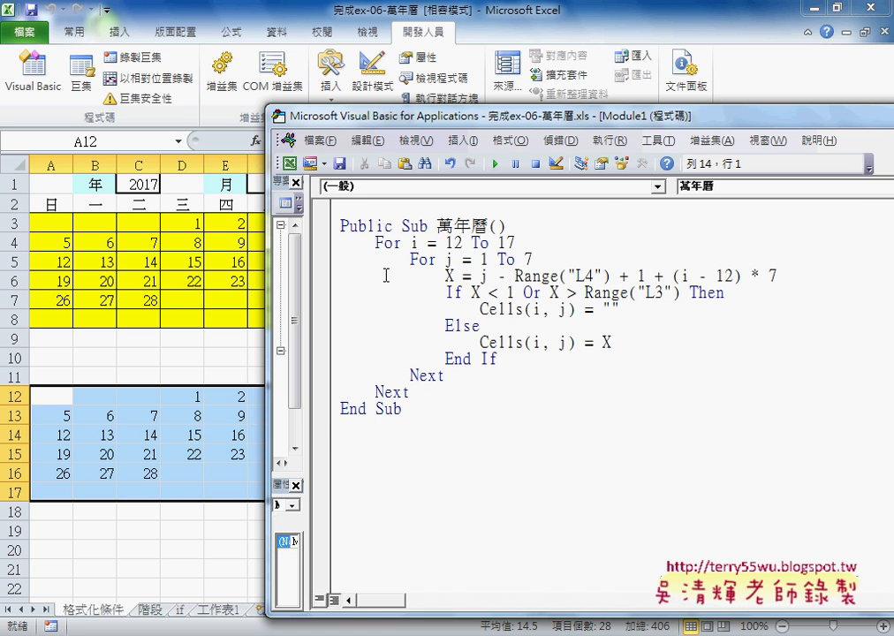
- Set the month in F1 to 4 so the calendar grid shows April 2017
{"action": "left_click", "coordinate": [184, 373]}
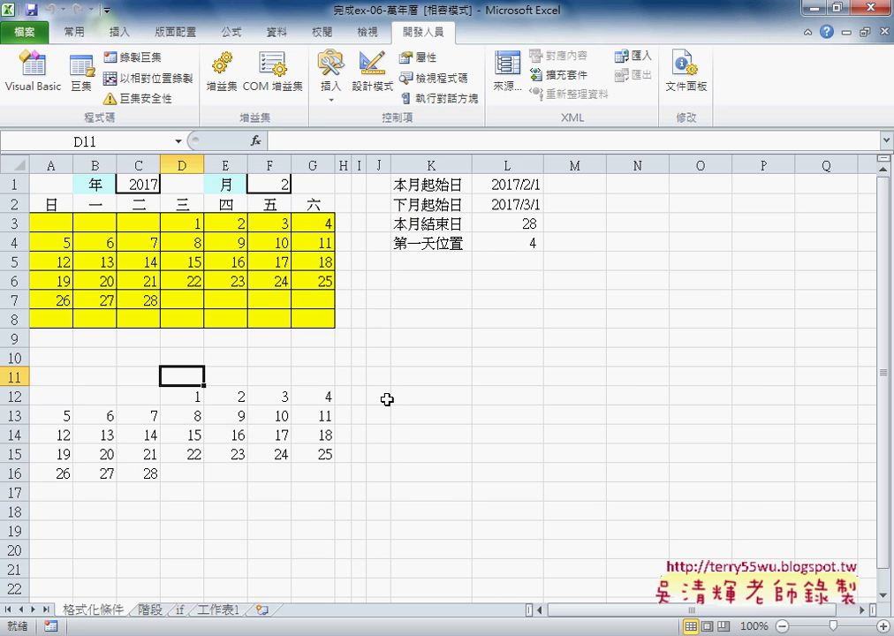
{"action": "left_click", "coordinate": [270, 184]}
{"action": "left_click", "coordinate": [300, 185]}
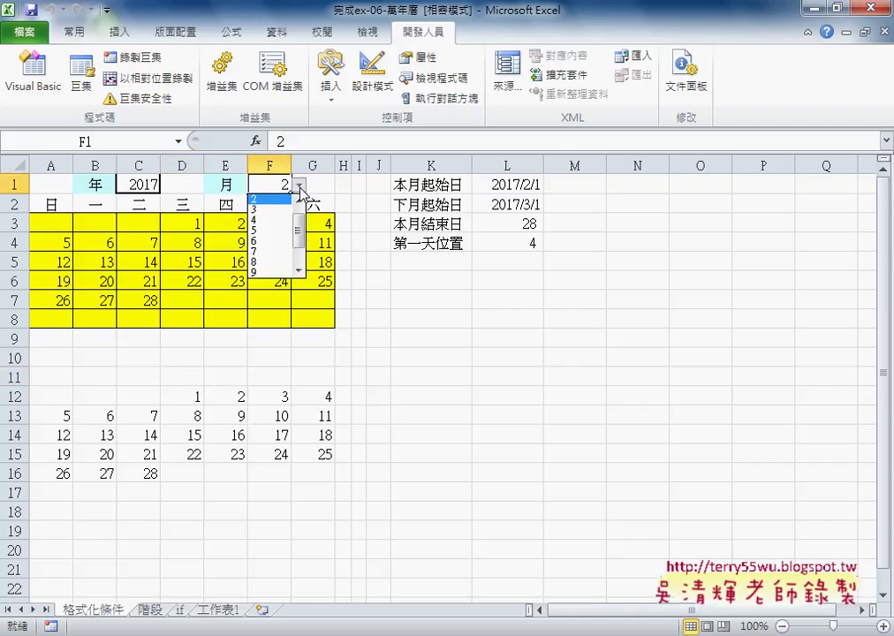
{"action": "left_click", "coordinate": [259, 219]}
- Check cells B8, D16 and F1, then return to the Drive code screenshot
{"action": "left_click", "coordinate": [91, 320]}
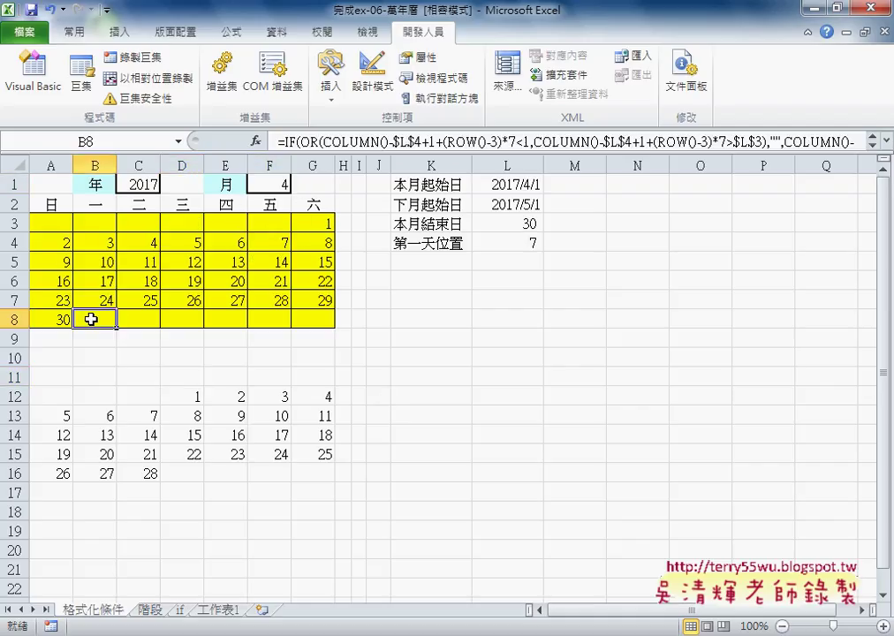
{"action": "left_click", "coordinate": [167, 471]}
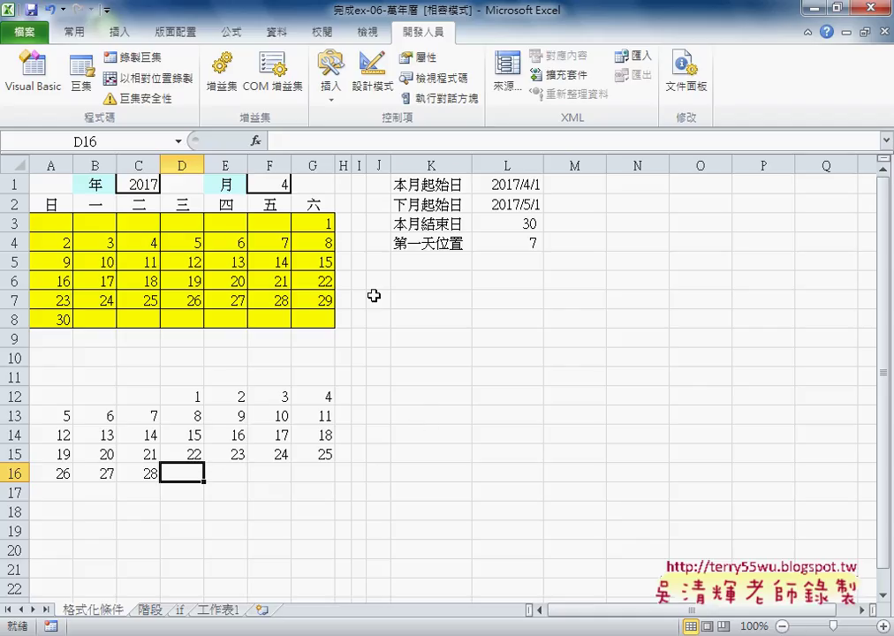
{"action": "left_click", "coordinate": [282, 182]}
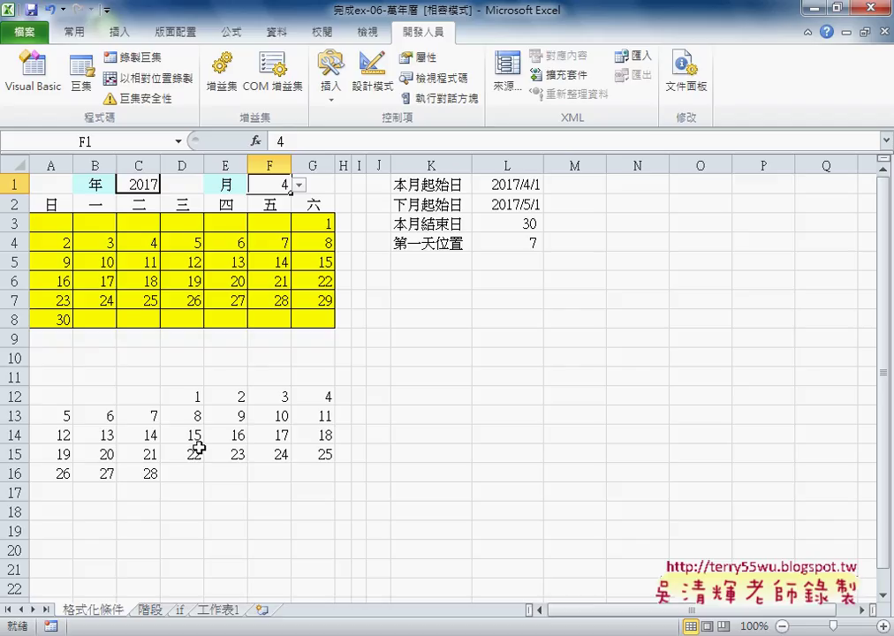
{"action": "key", "text": "alt+Tab"}
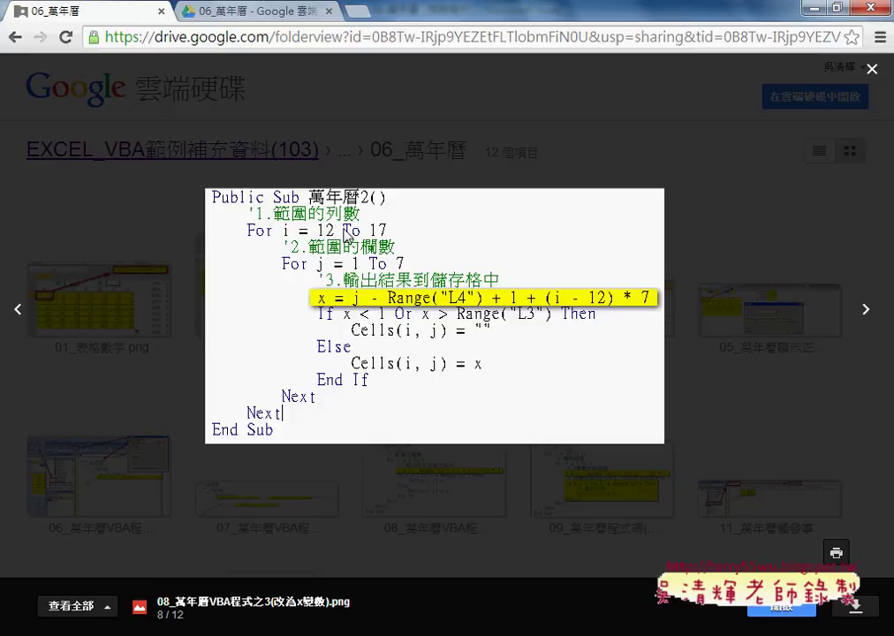